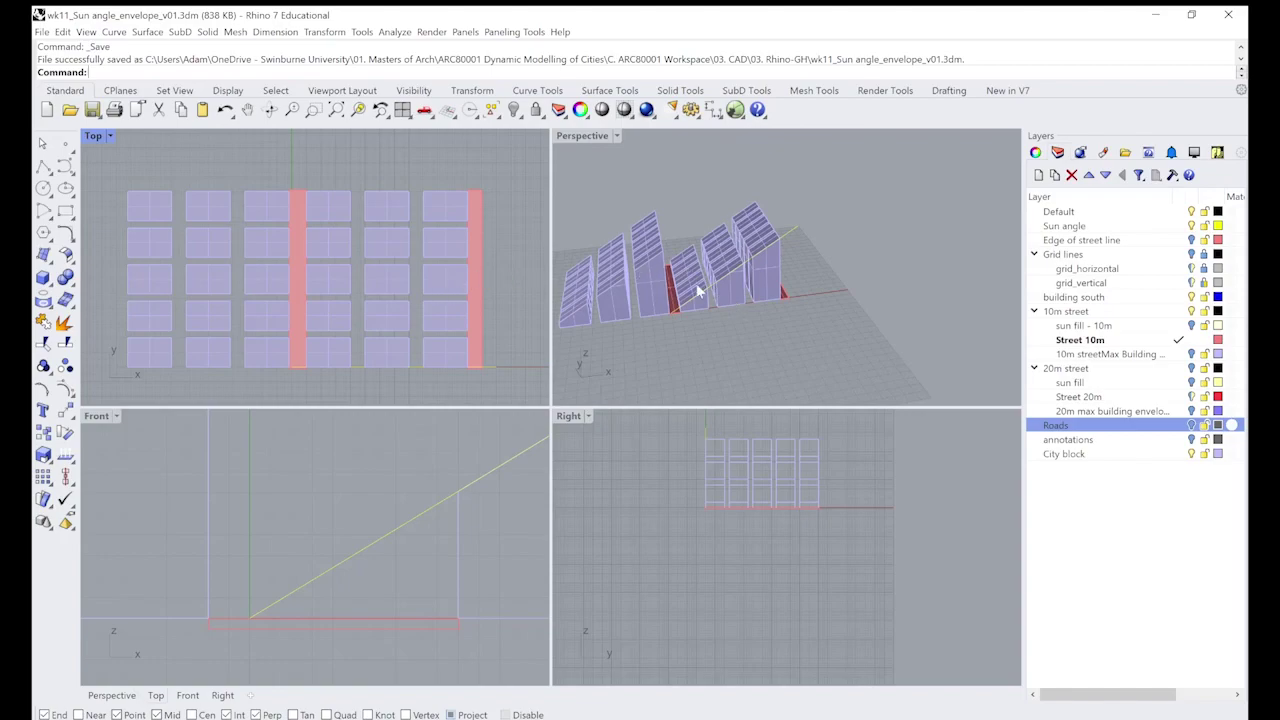
Orbit and zoom the Perspective view around the envelopes, then window-select all the envelope geometry
right_click_drag(723, 329, 659, 326)
scroll(794, 251, "up", 2)
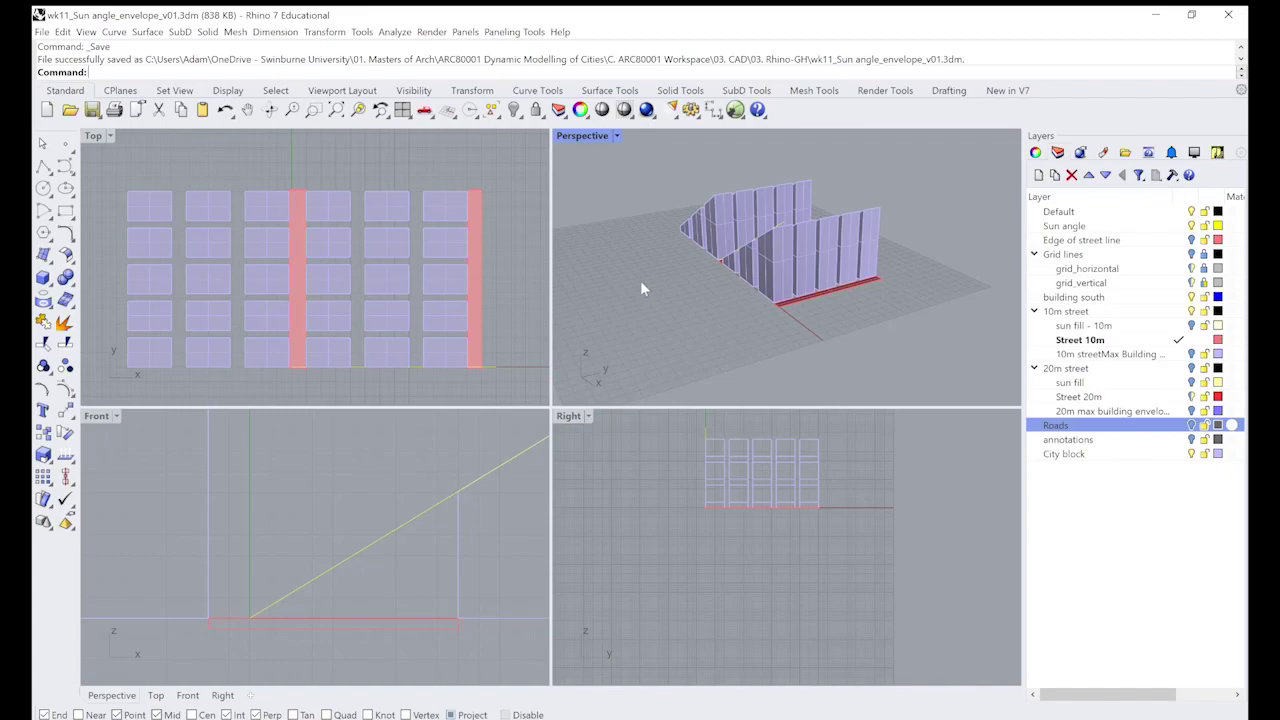
right_click_drag(641, 288, 695, 272)
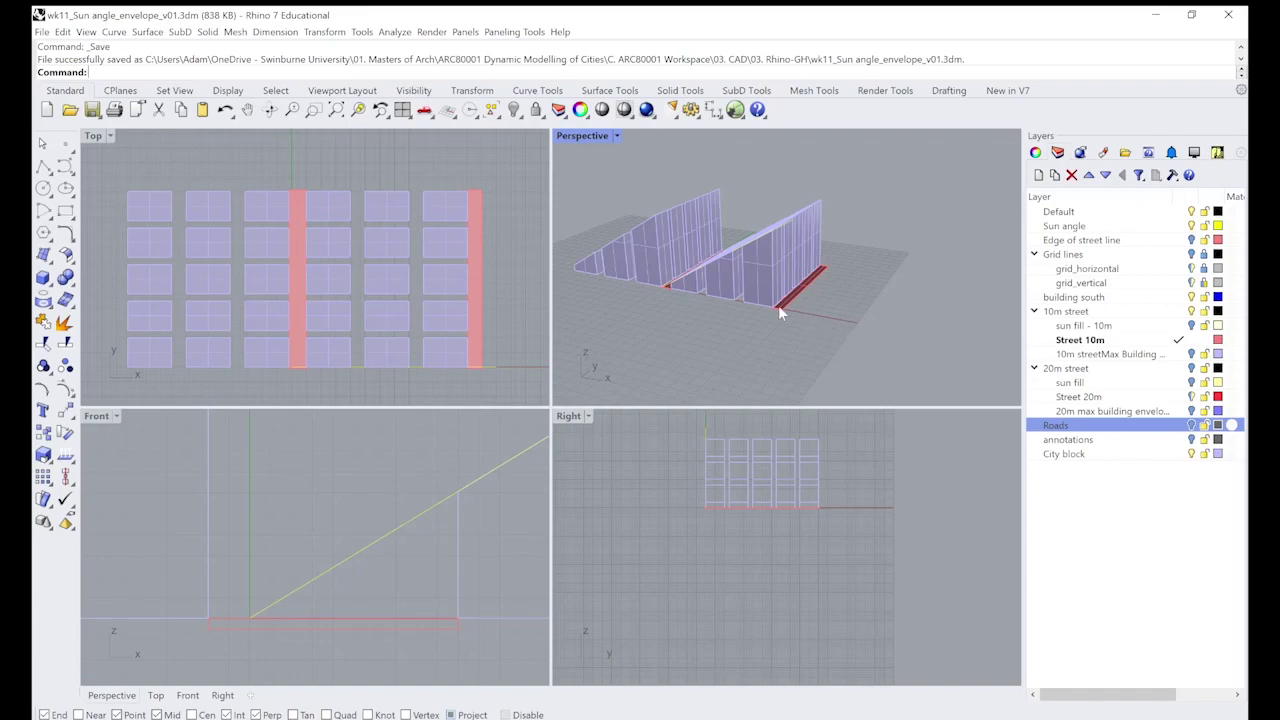
left_click_drag(889, 355, 567, 174)
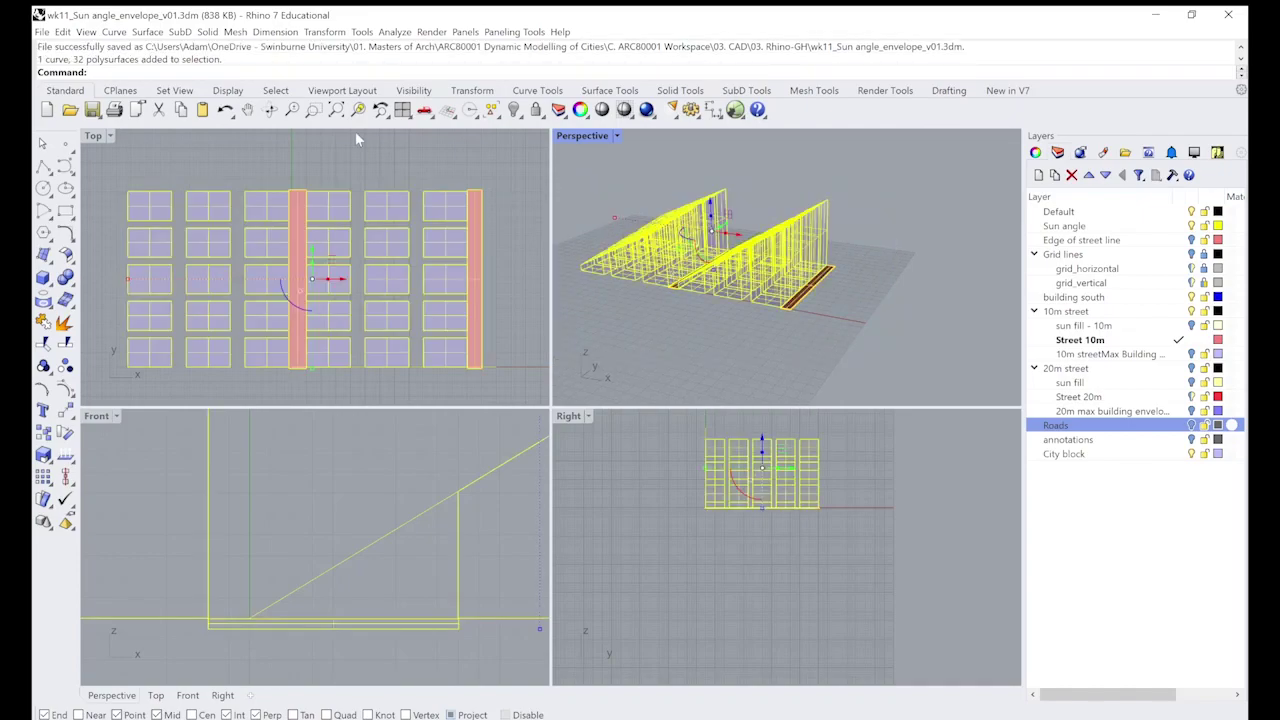
Start File > Export Selected for the envelope and open the Save as type list
left_click(41, 32)
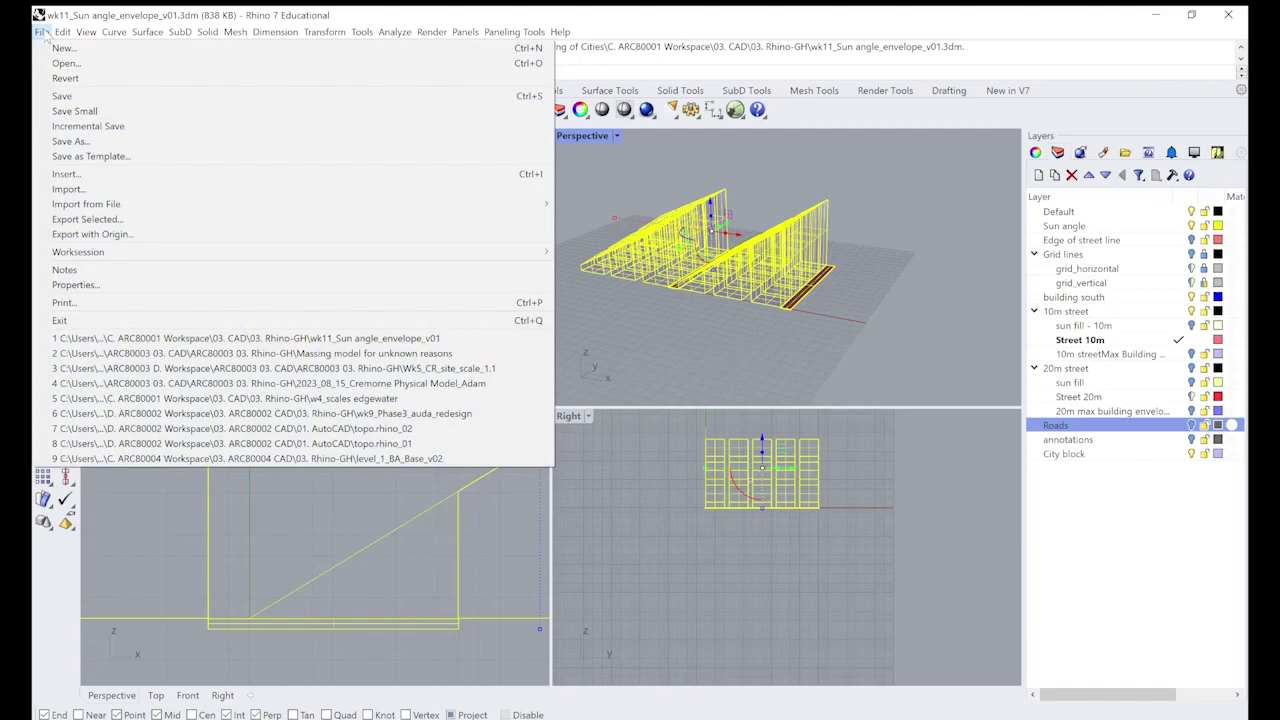
left_click(122, 219)
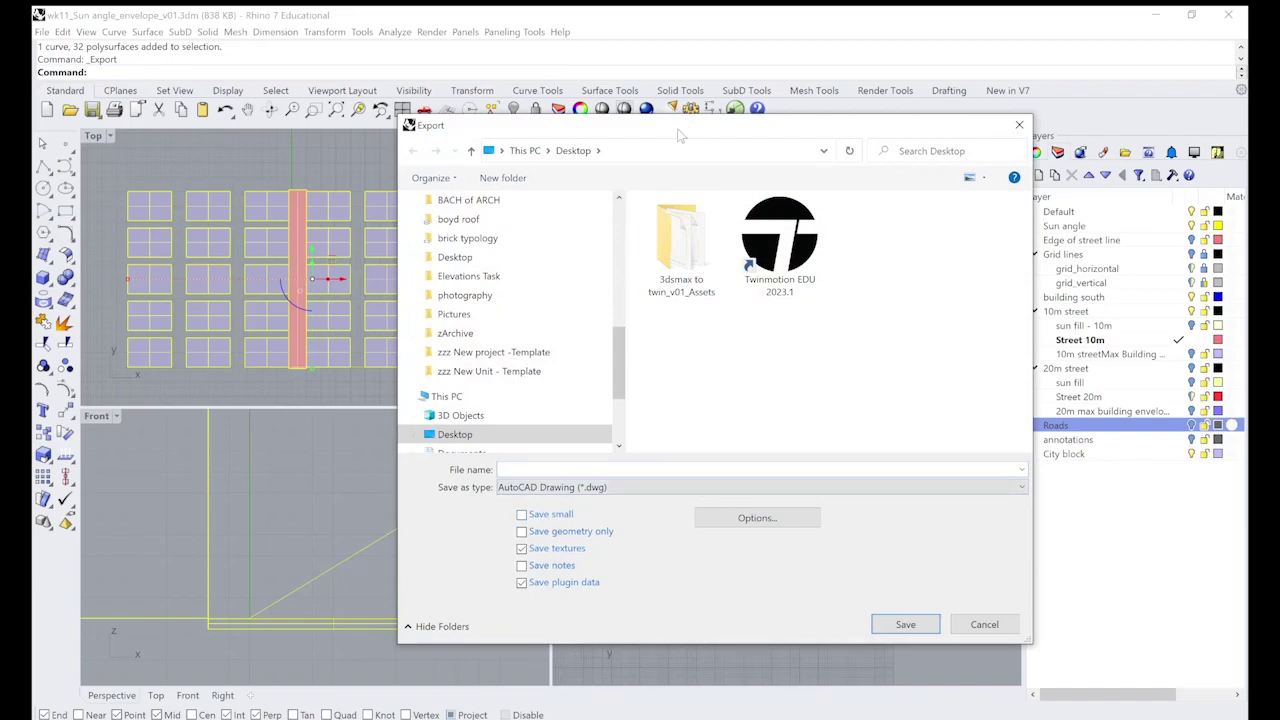
left_click_drag(682, 134, 682, 77)
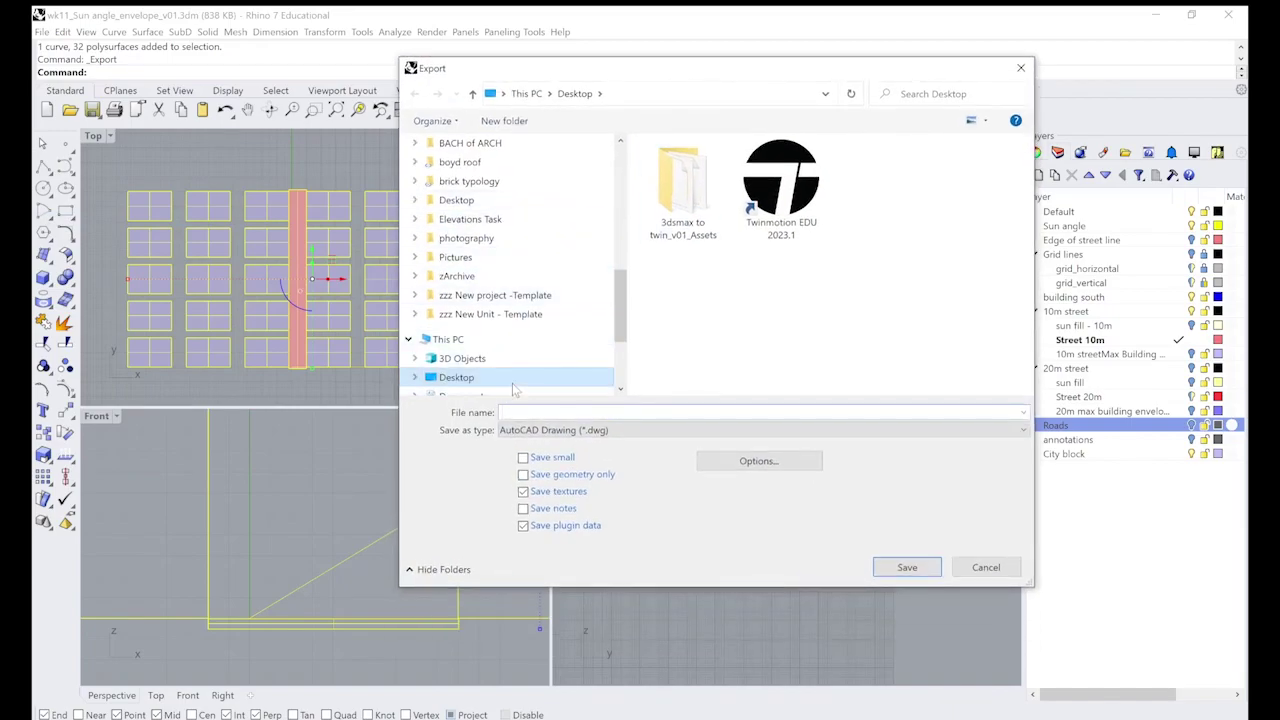
left_click(1025, 430)
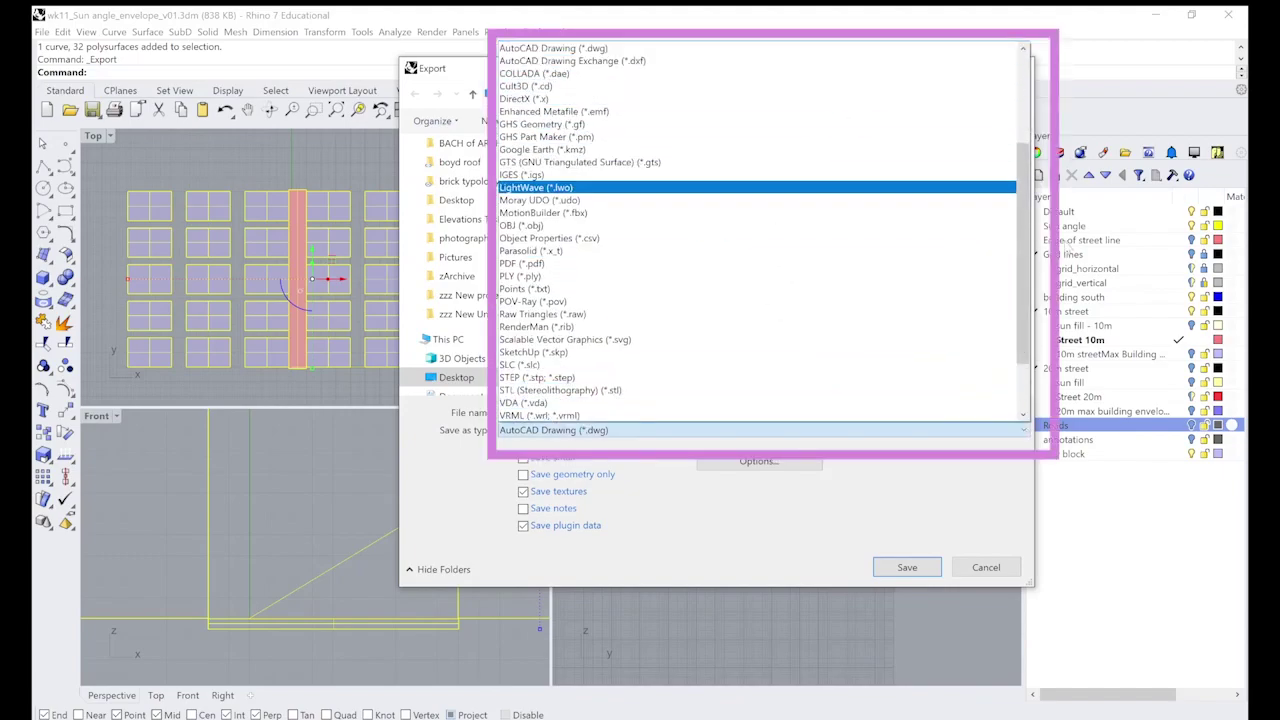
left_click_drag(1024, 254, 1017, 163)
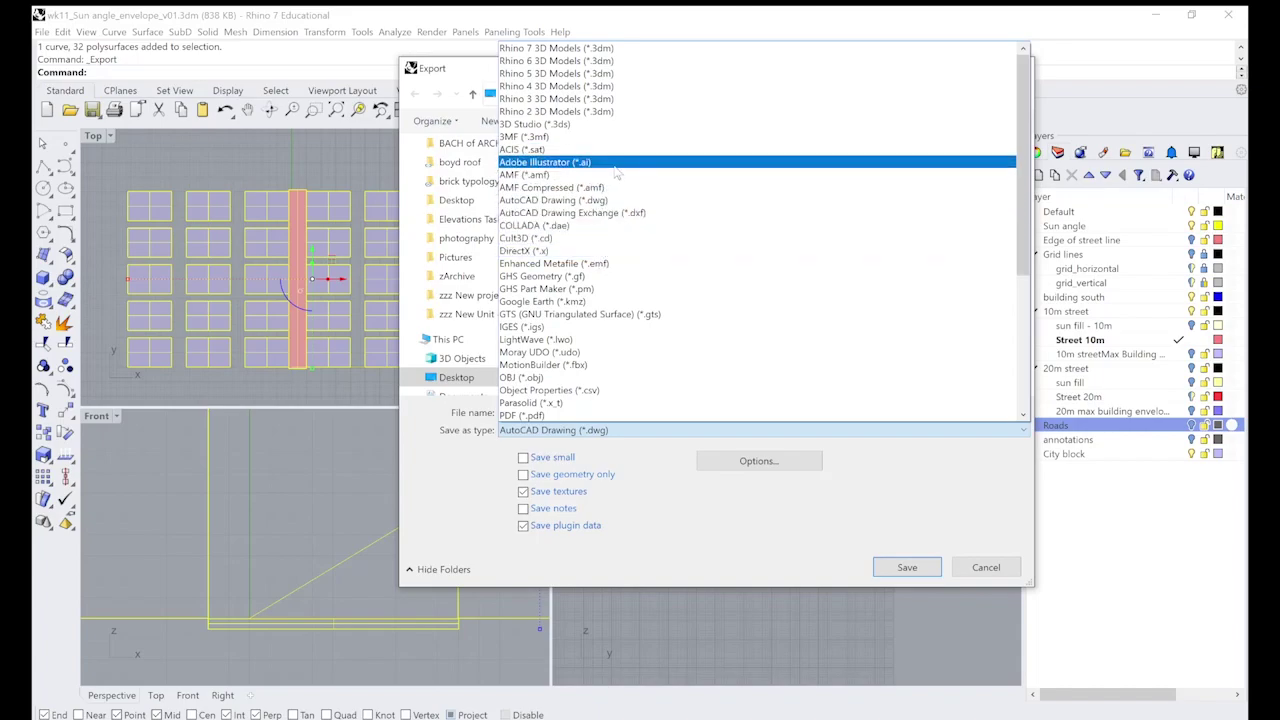
Save the selection as 3D Studio file rhino to 3ds max_test_v01.3ds, accepting default export and mesh options
left_click(563, 124)
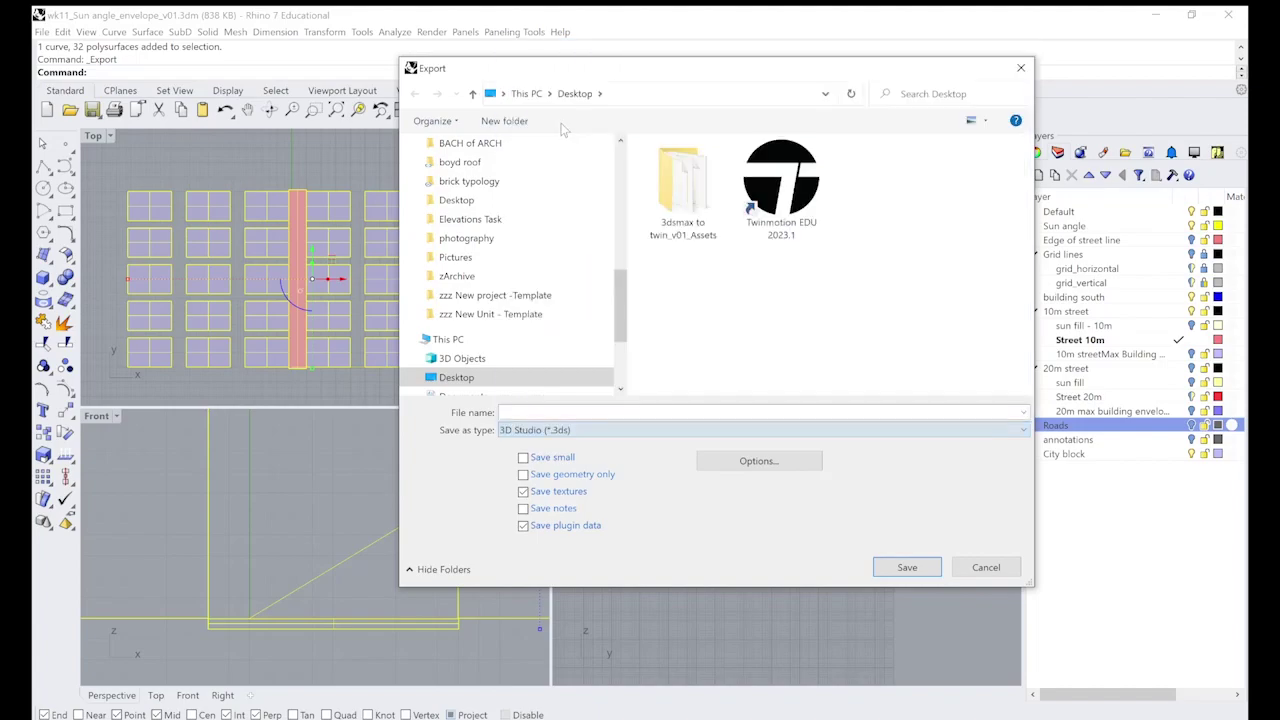
left_click(521, 410)
type("rhino to 3ds max_test_v01")
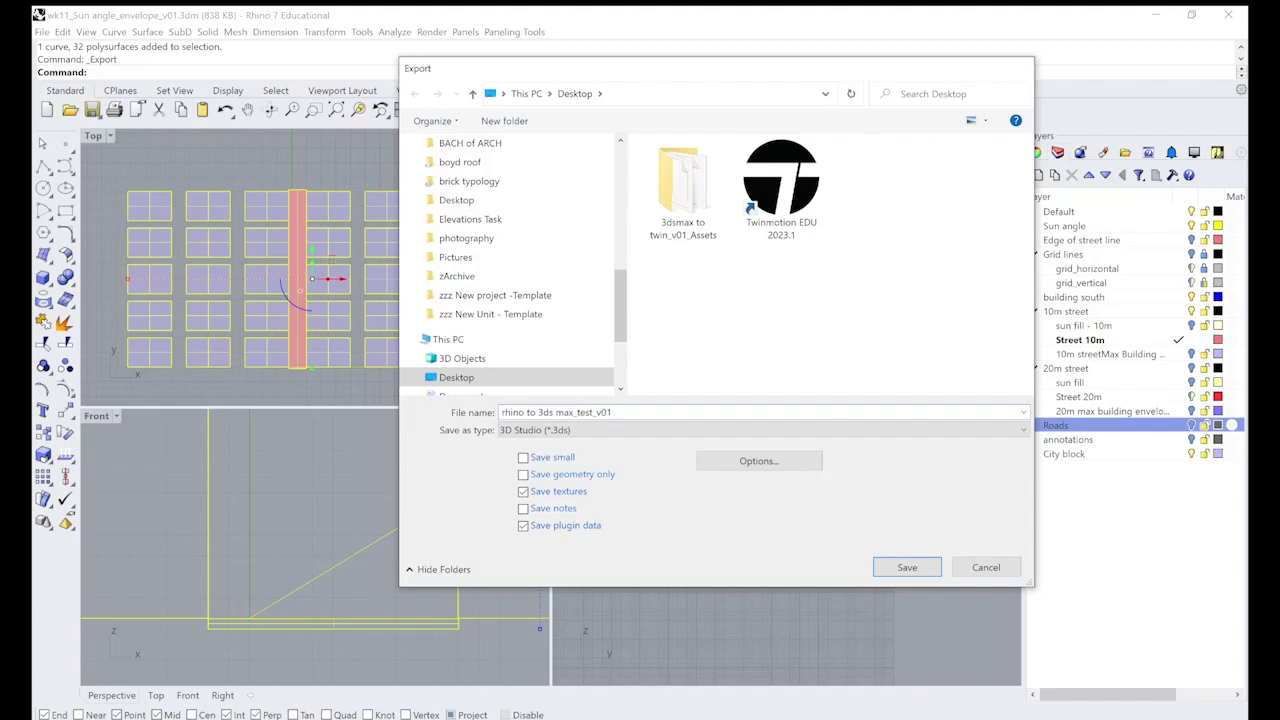
key("Return")
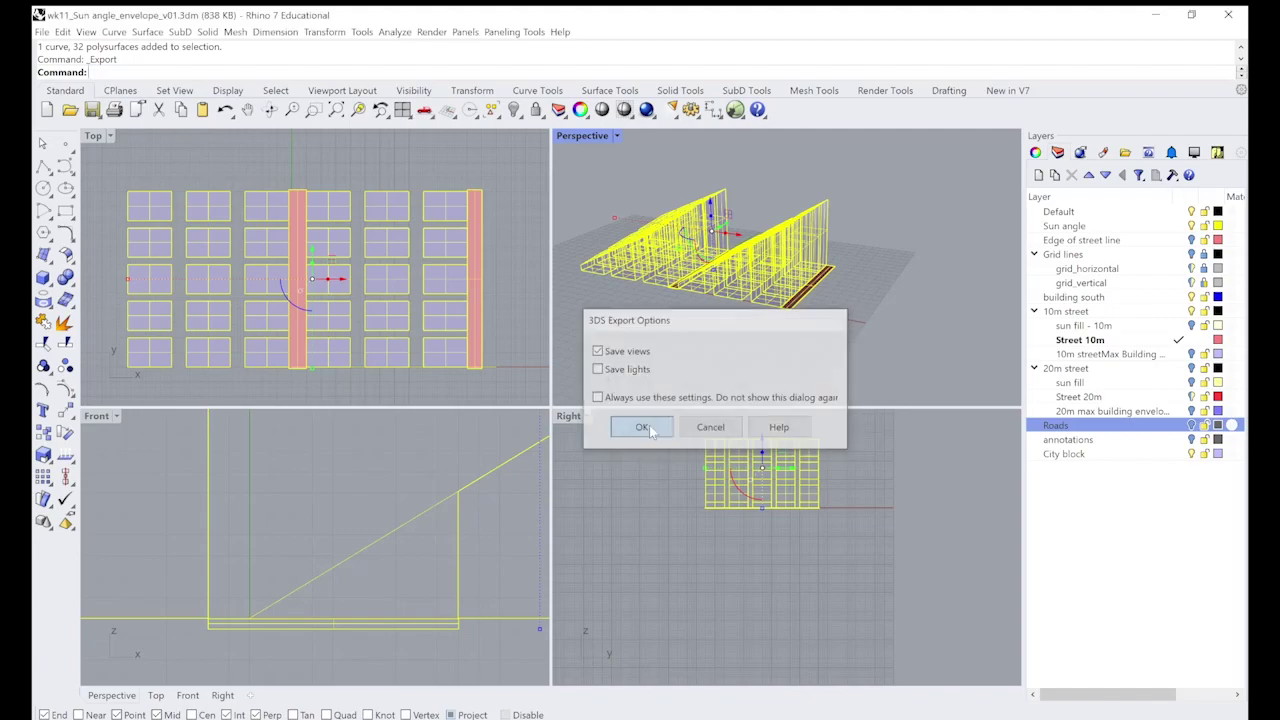
left_click(645, 426)
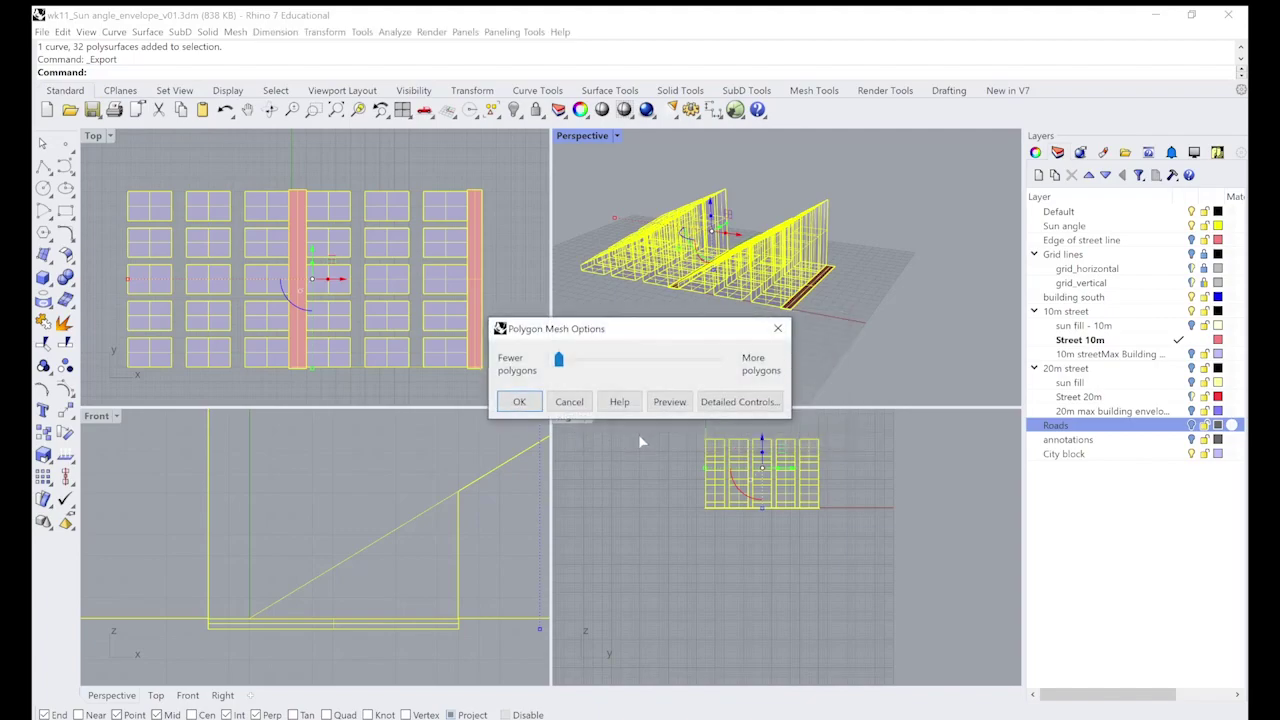
left_click(520, 402)
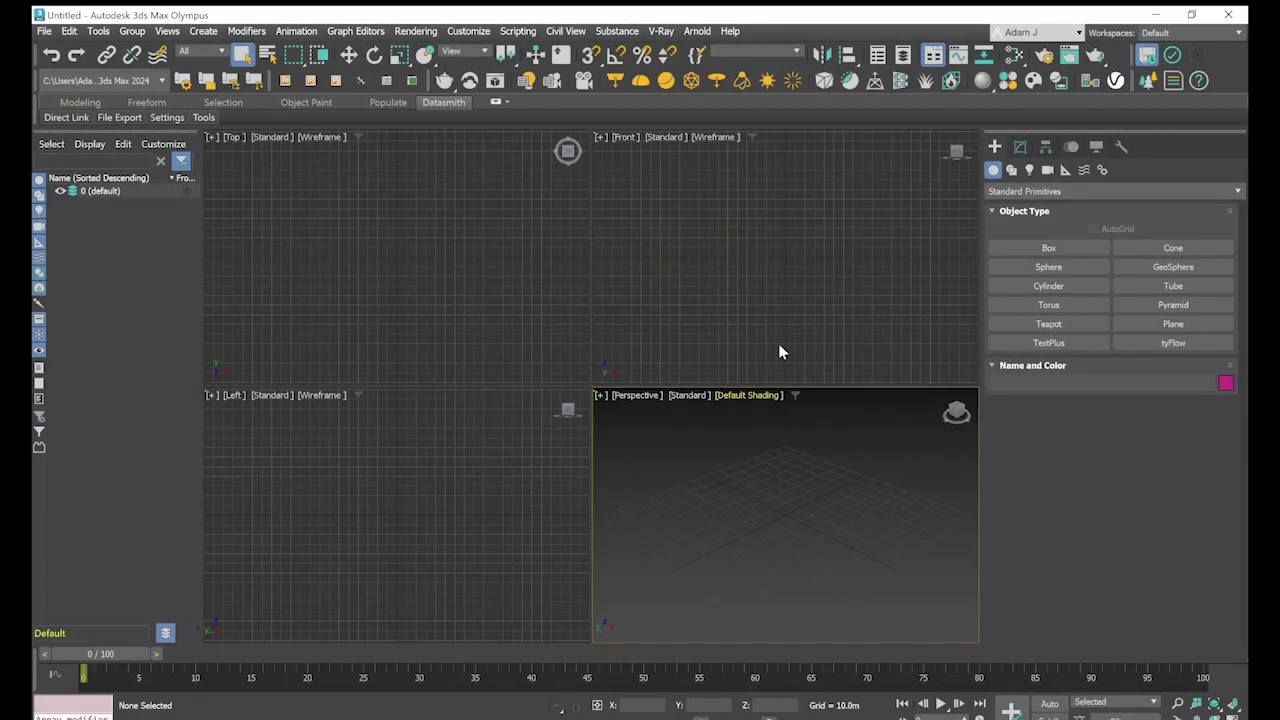
Import rhino to 3ds max_test_v01.3ds from the Desktop, merging it into the scene and matching animation length
left_click(43, 33)
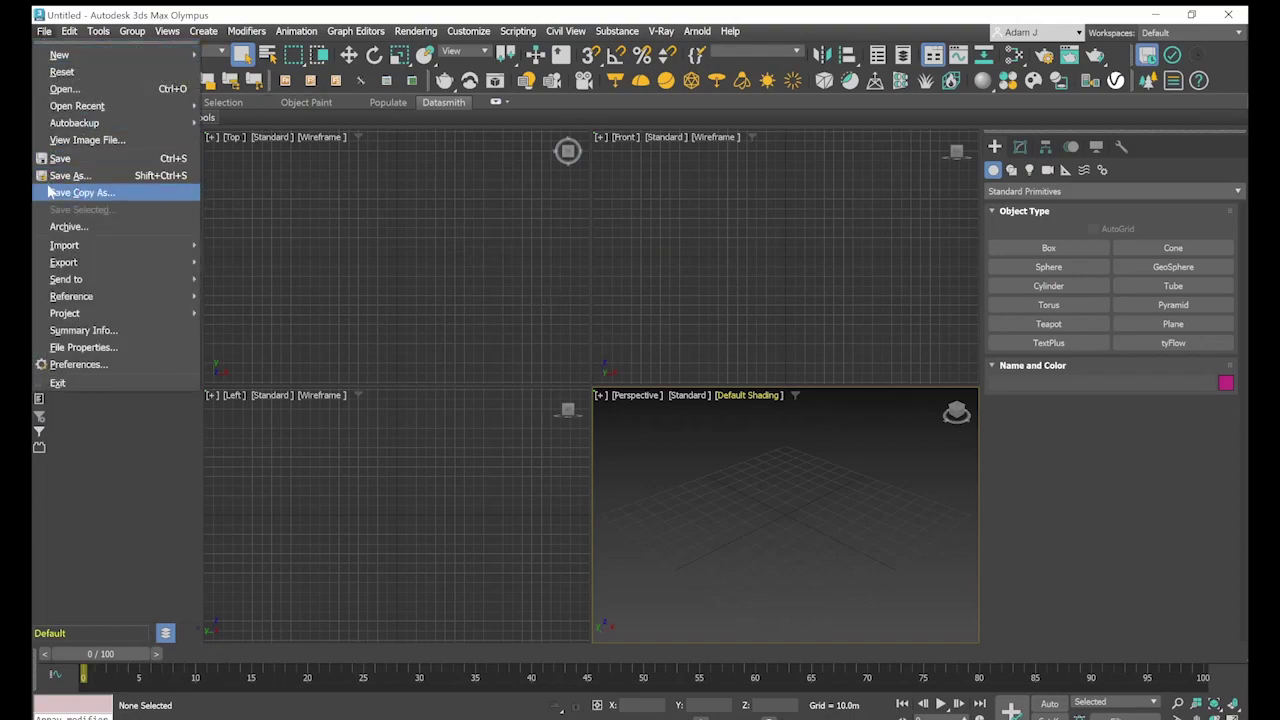
mouse_move(74, 254)
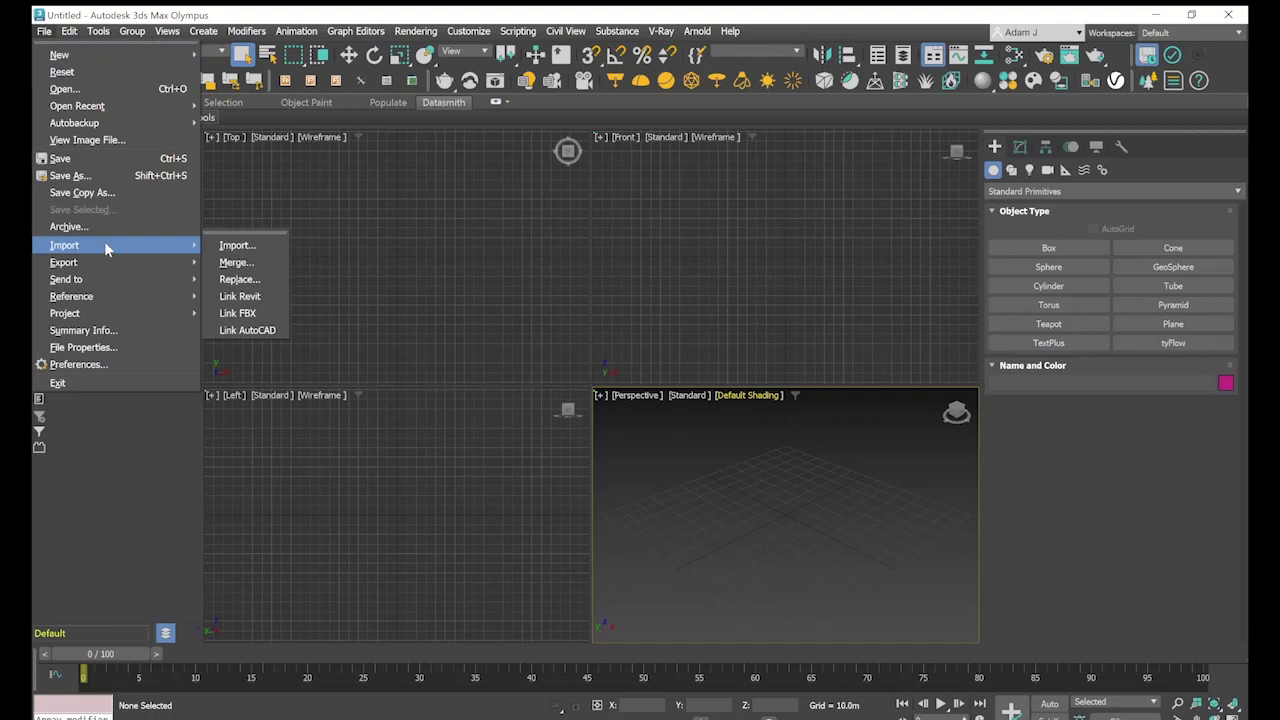
left_click(236, 247)
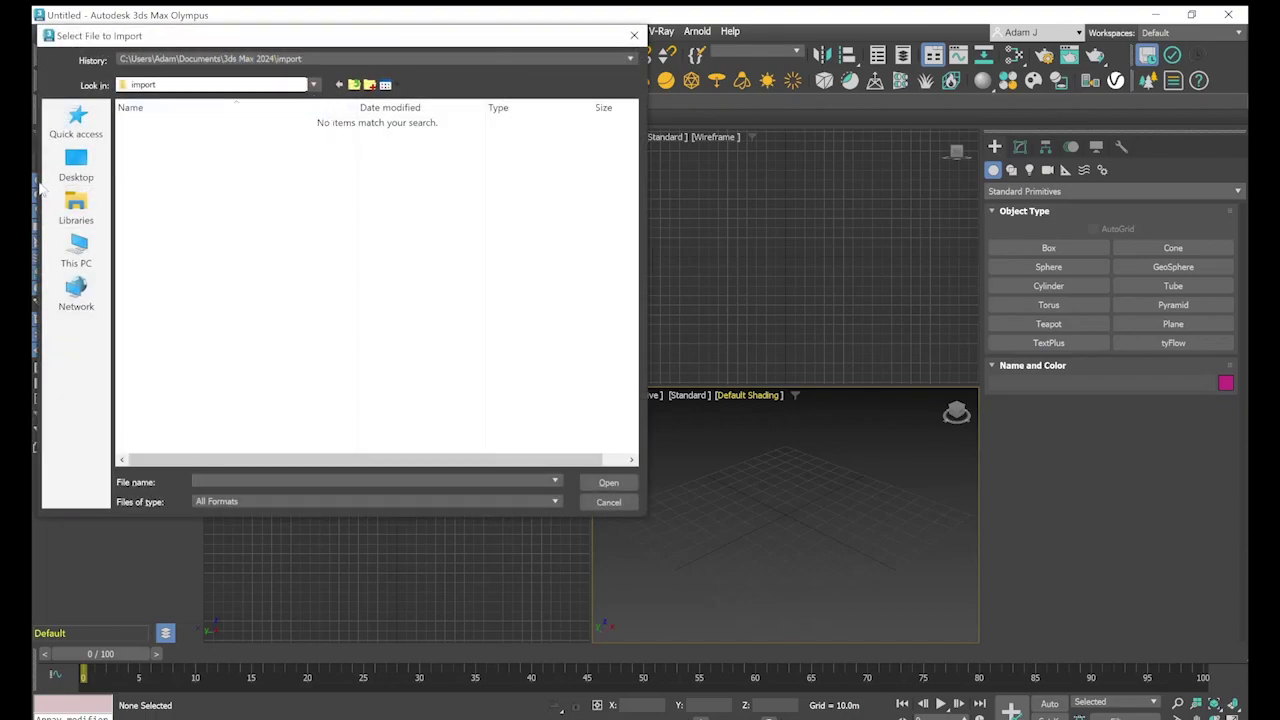
left_click(76, 165)
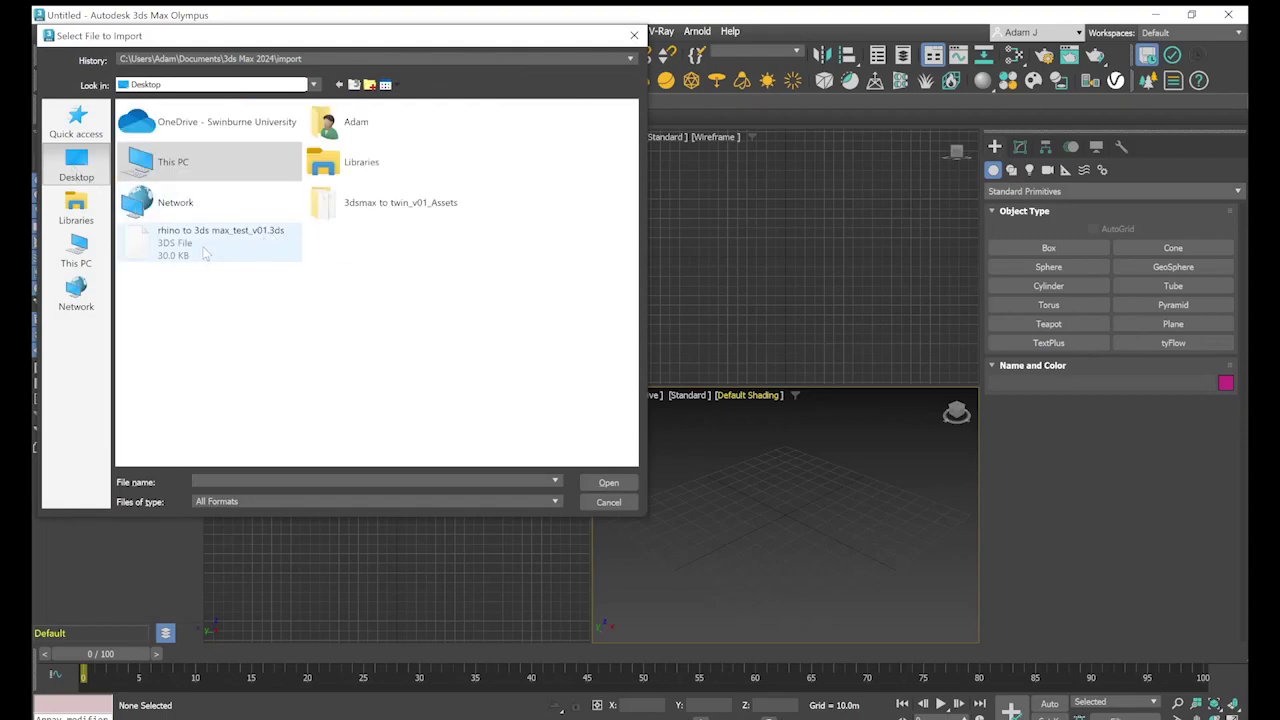
left_click(235, 238)
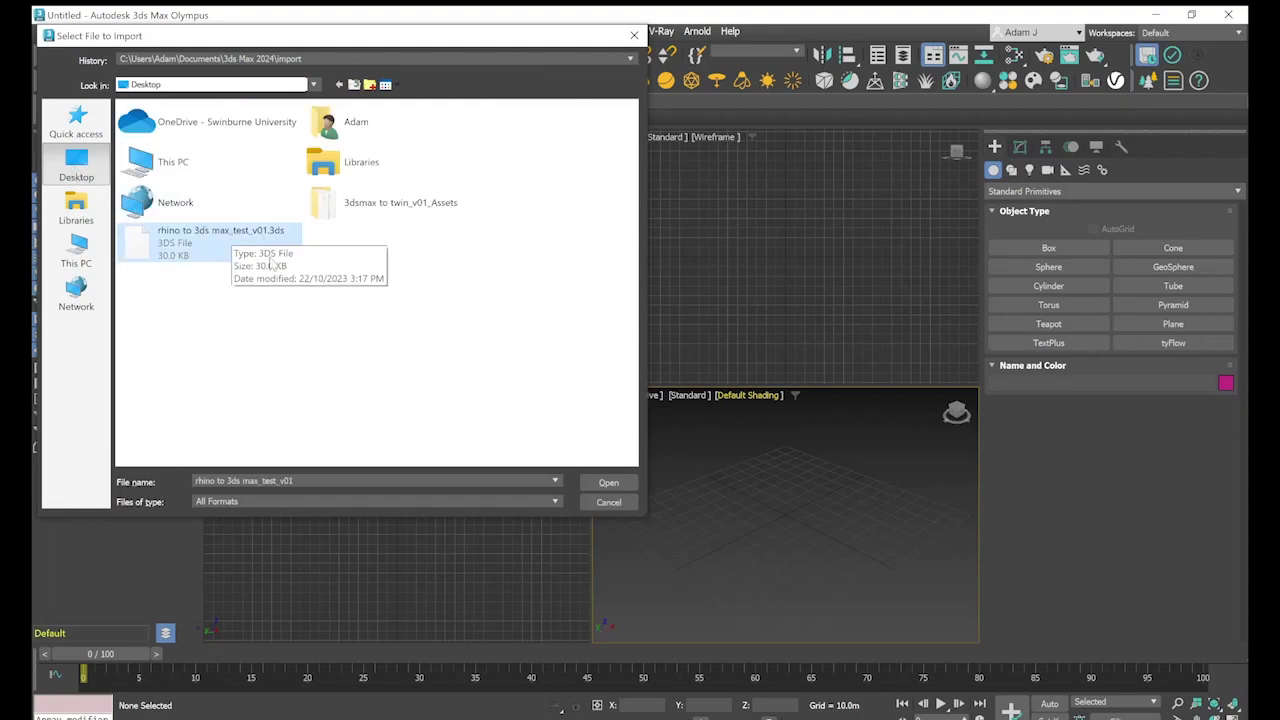
left_click(609, 483)
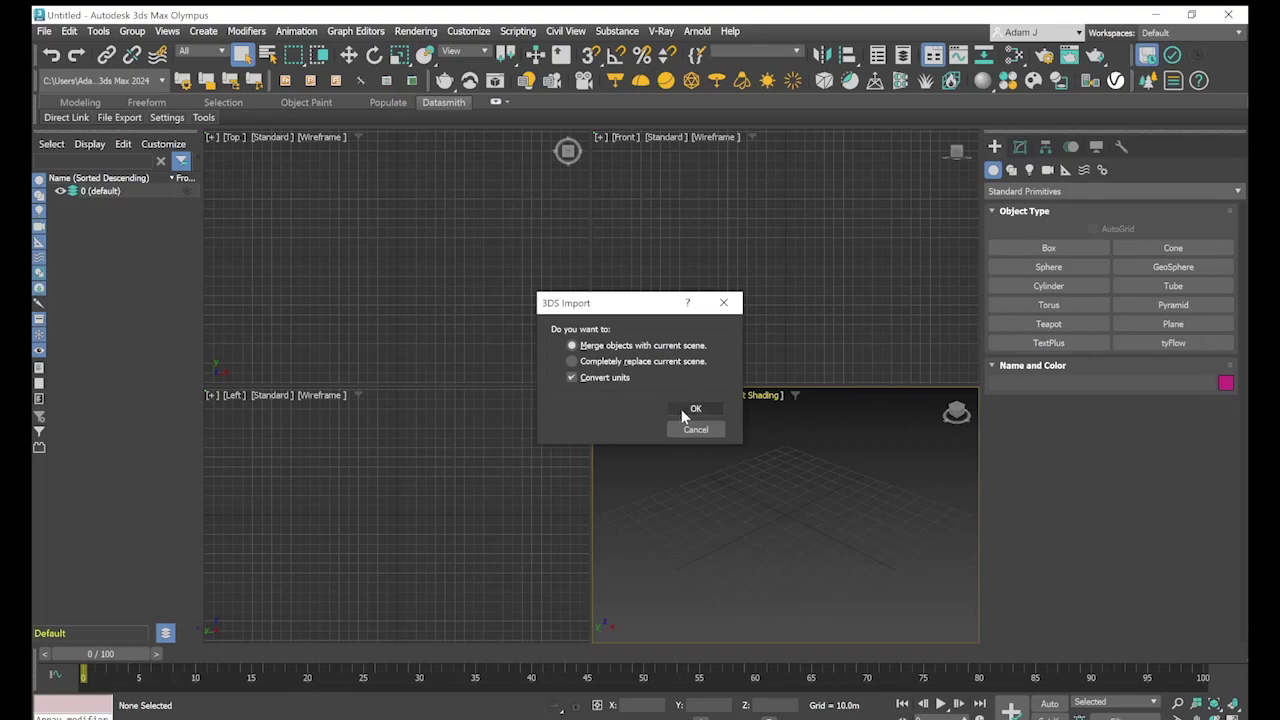
left_click(712, 410)
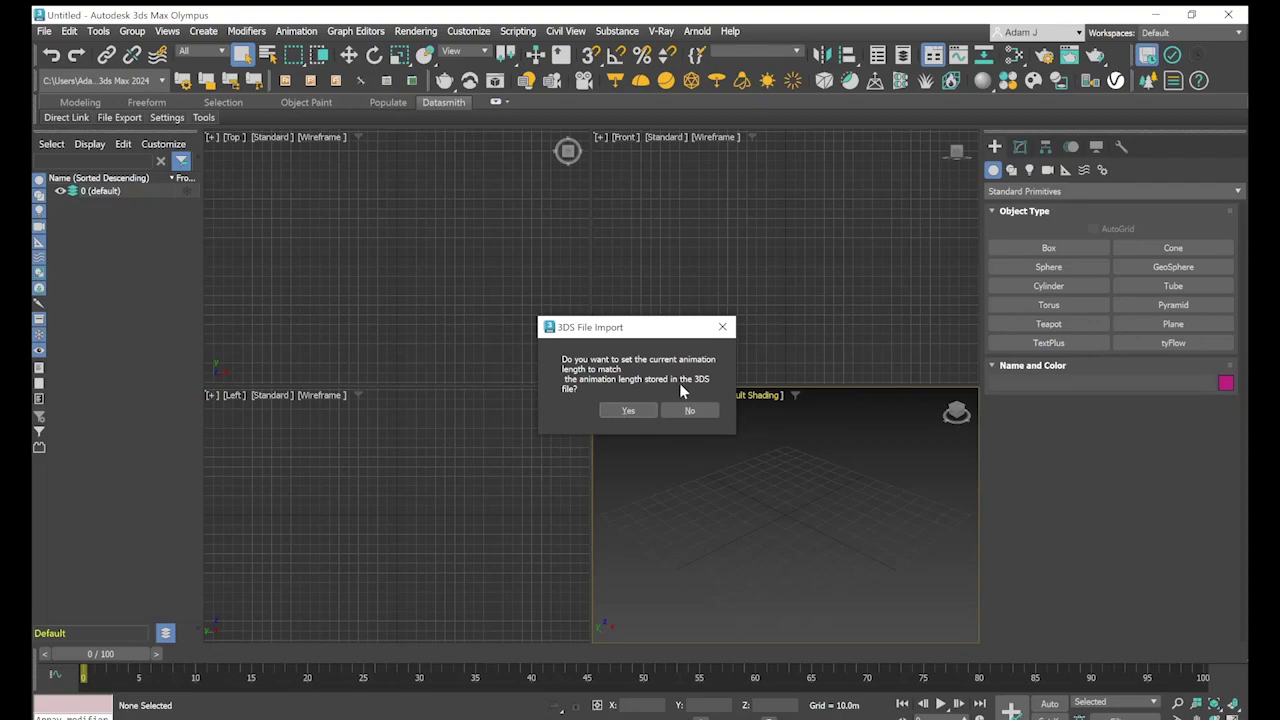
left_click(630, 410)
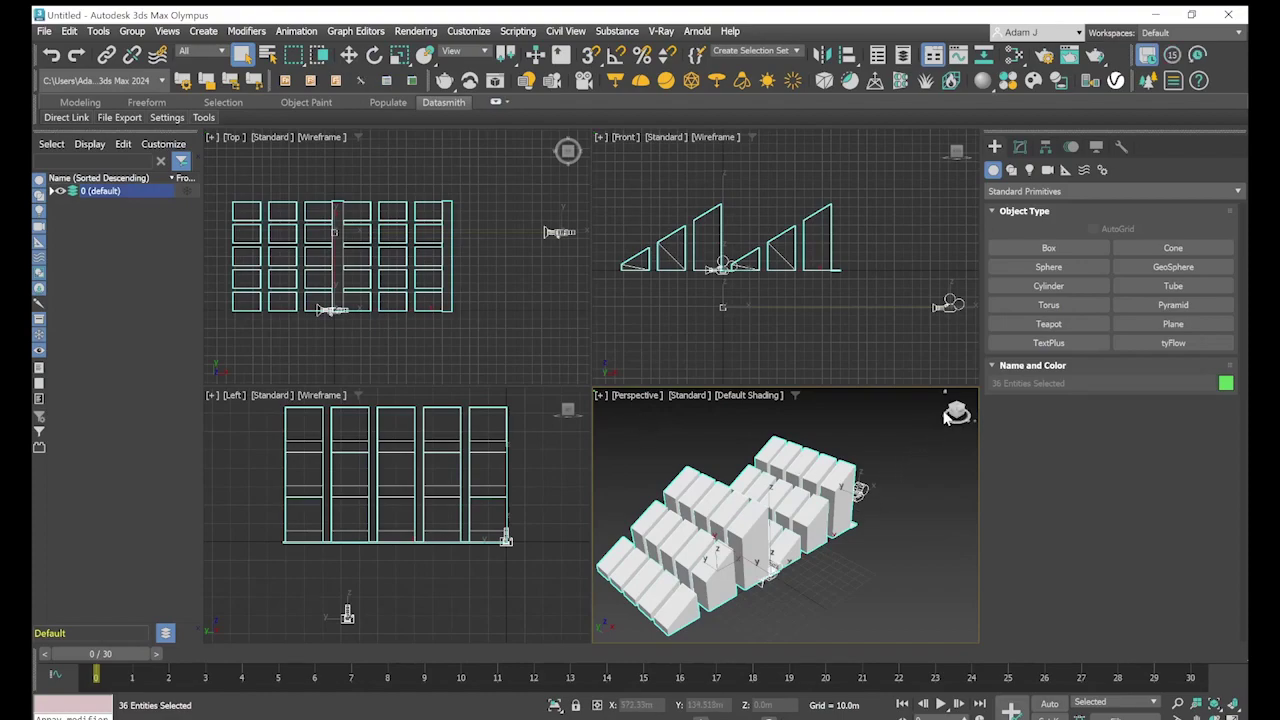
Deselect all, maximize the Perspective viewport, and select the building box Obj_000028
left_click(955, 595)
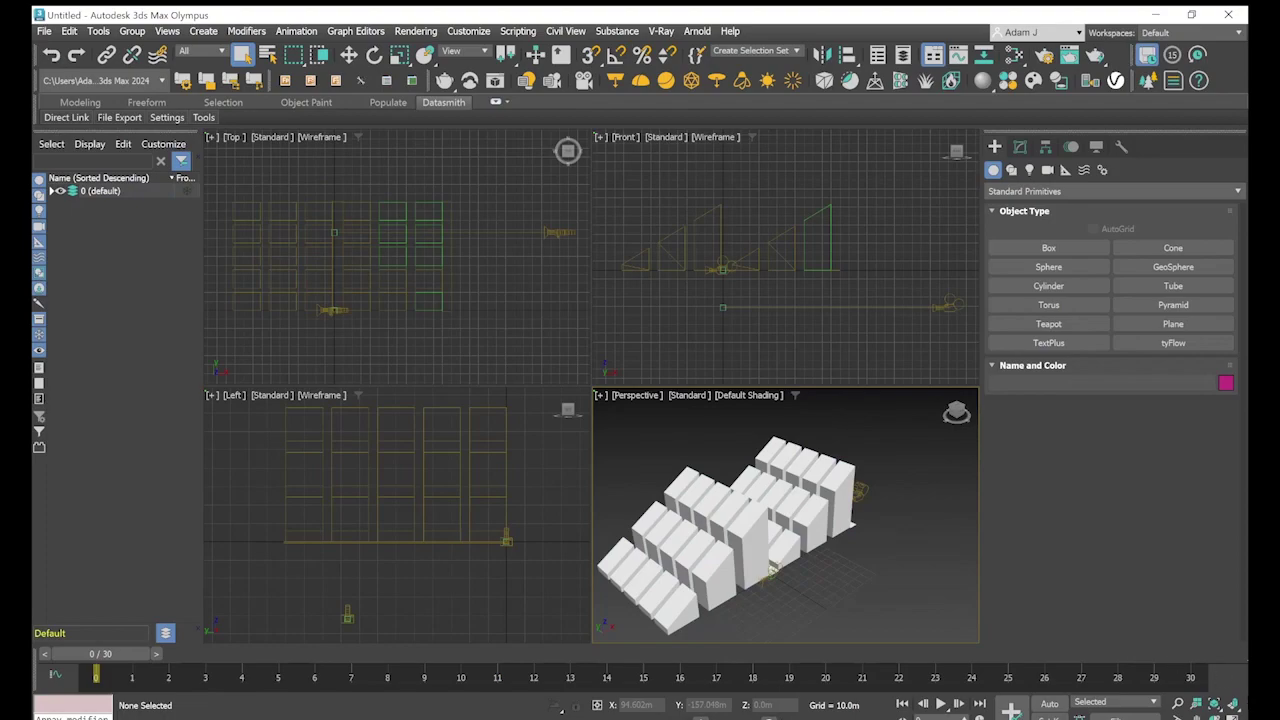
left_click(1234, 706)
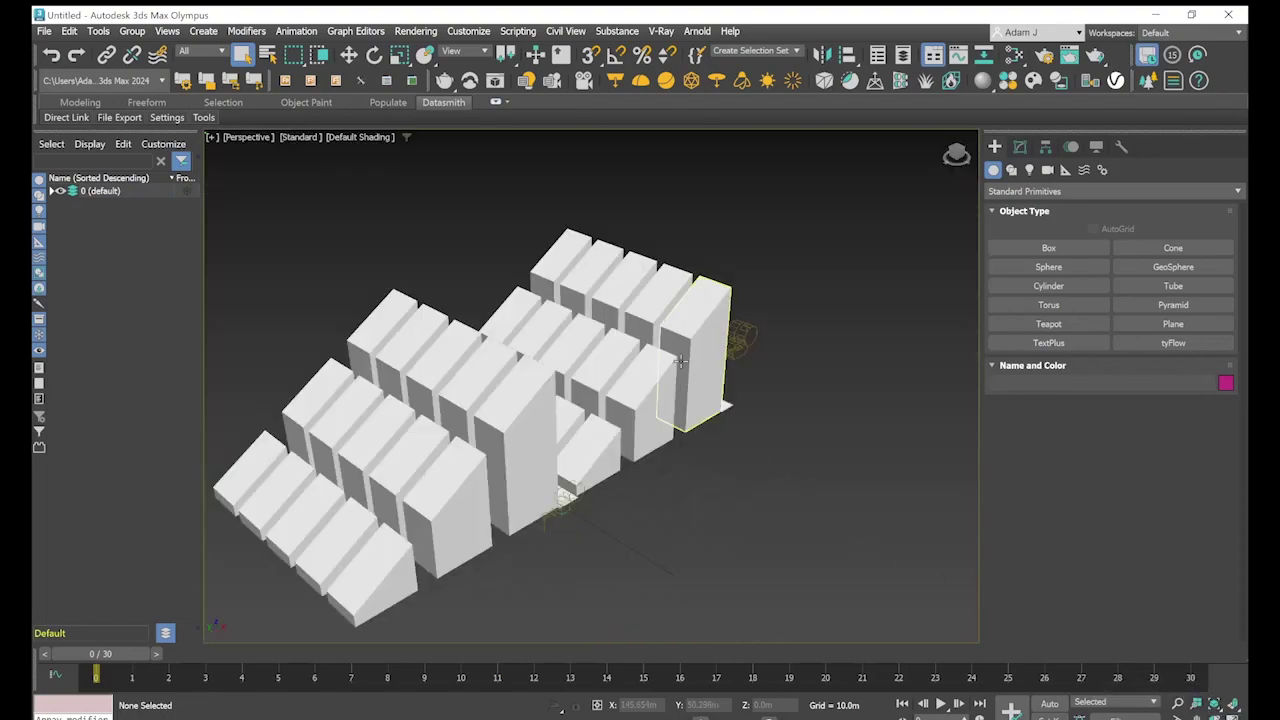
left_click(676, 325)
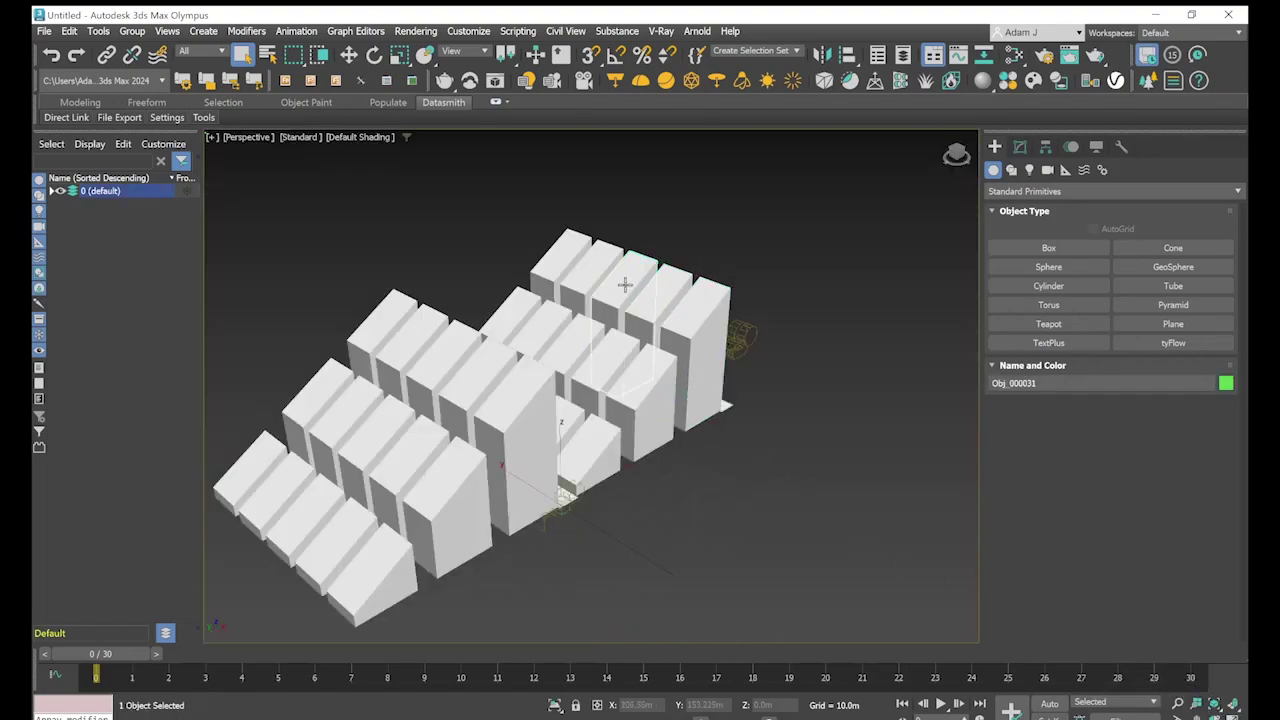
left_click(541, 313)
left_click(530, 316)
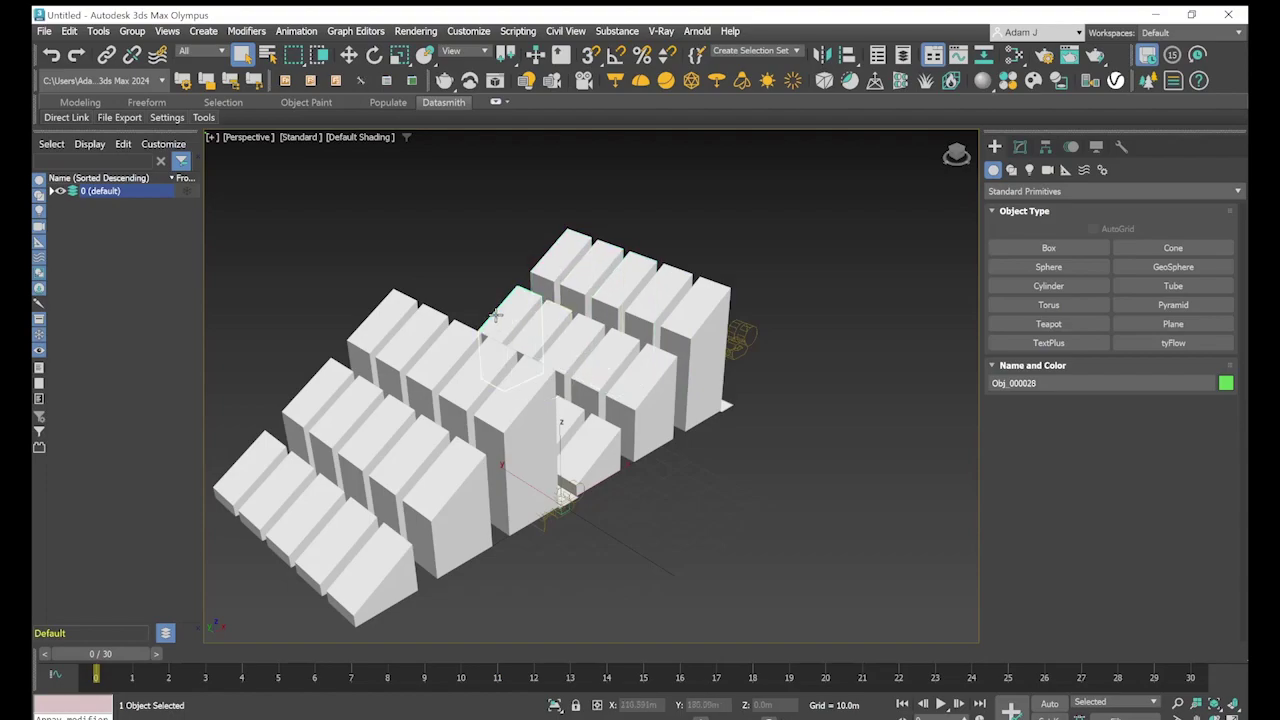
Hide the Front, Top, Right and Perspective view cameras and targets on the 0 (default) layer
left_click(51, 191)
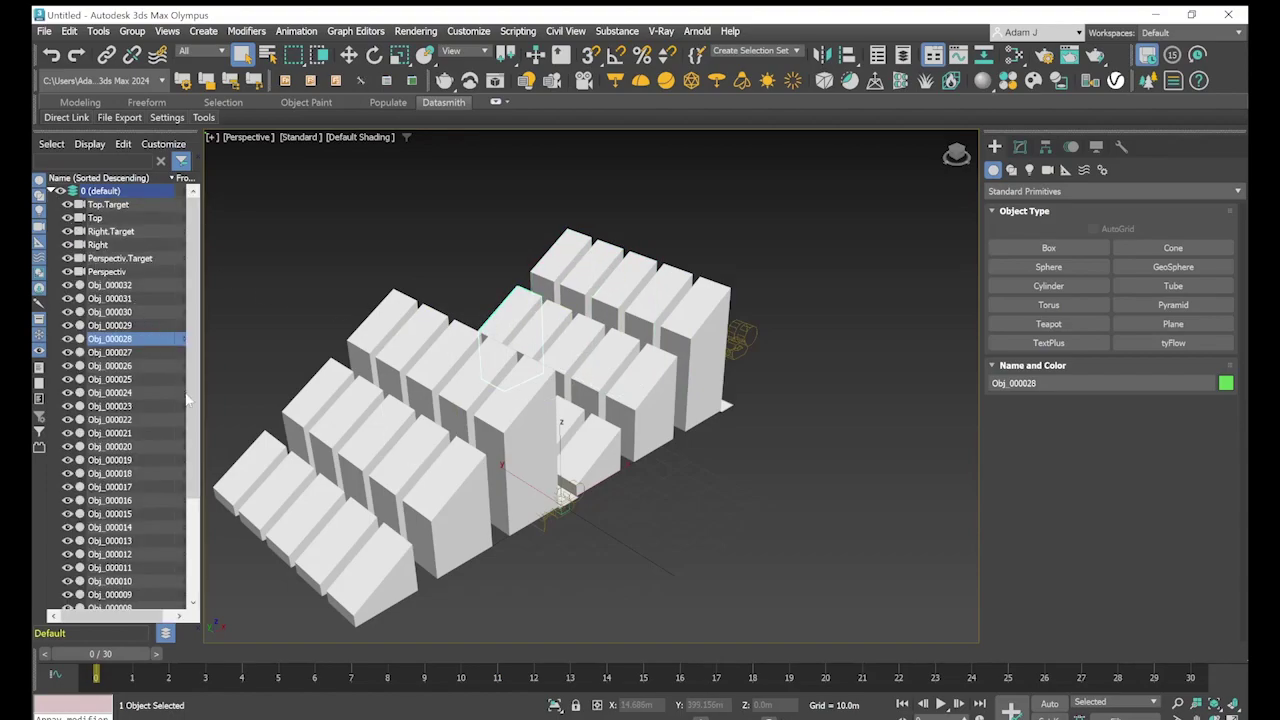
left_click_drag(197, 368, 205, 463)
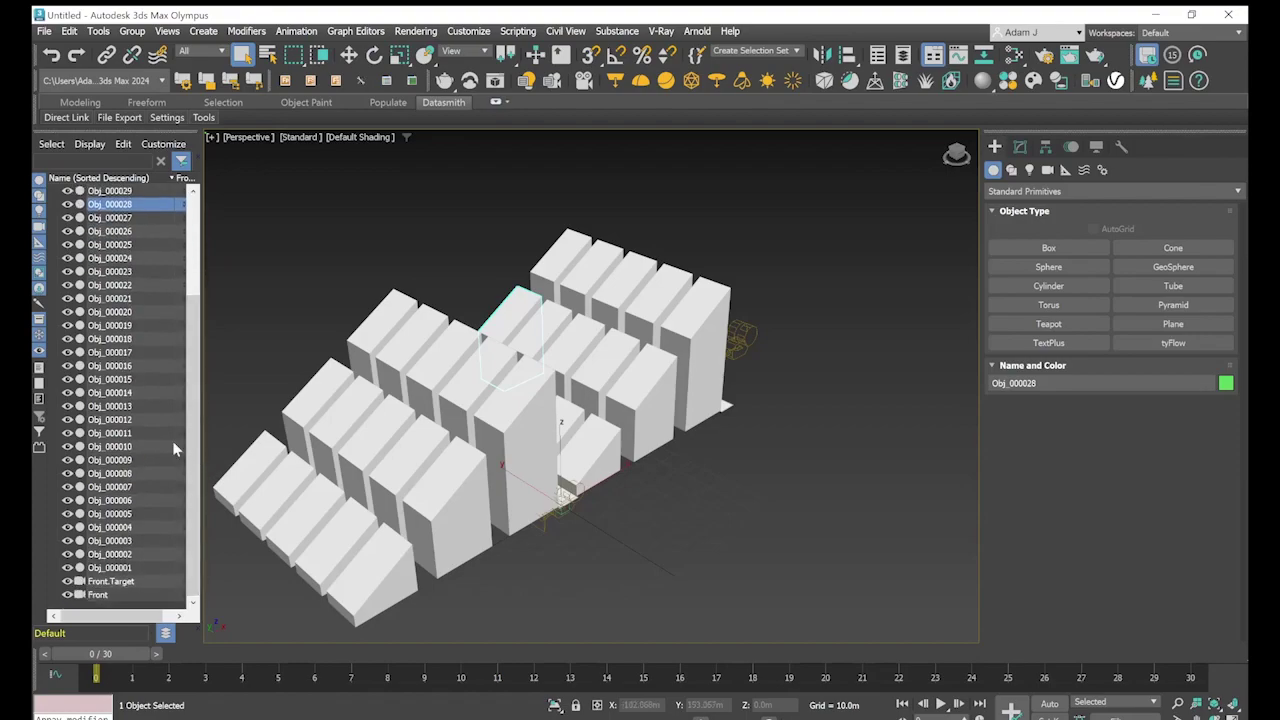
left_click(67, 581)
left_click(67, 594)
scroll(182, 260, "up", 3)
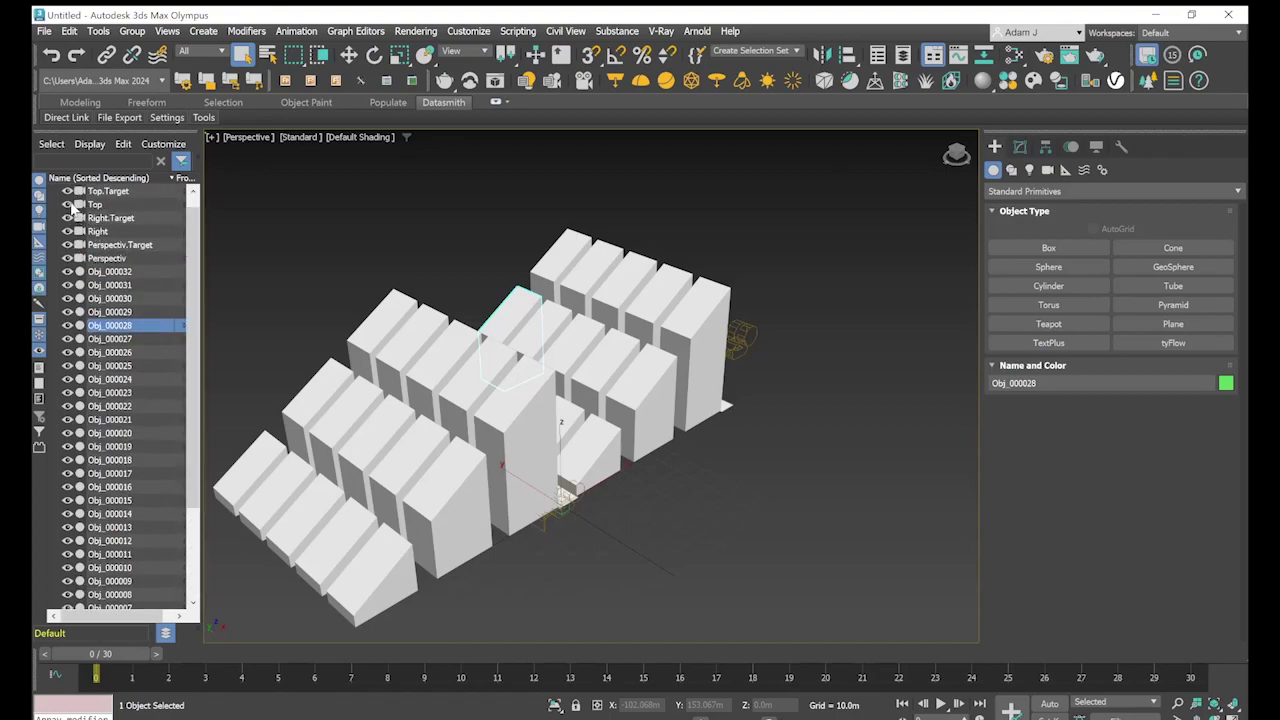
left_click(67, 204)
left_click(67, 218)
left_click(67, 245)
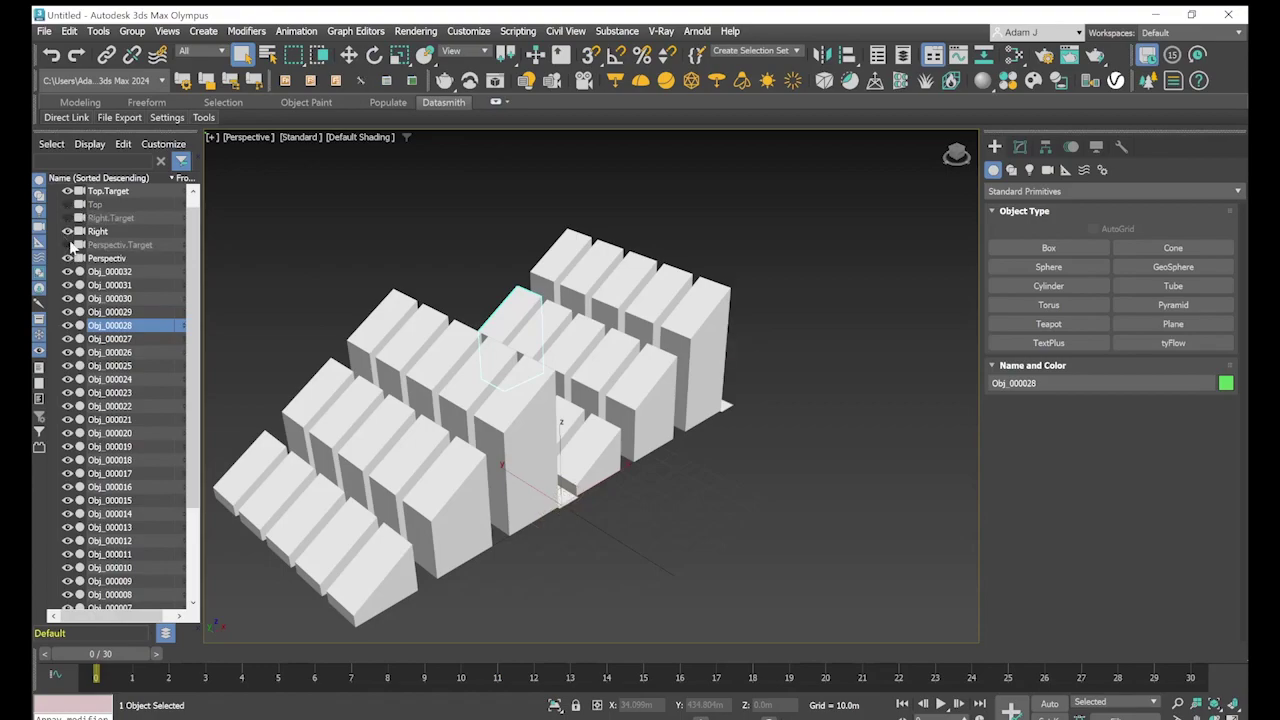
left_click(67, 258)
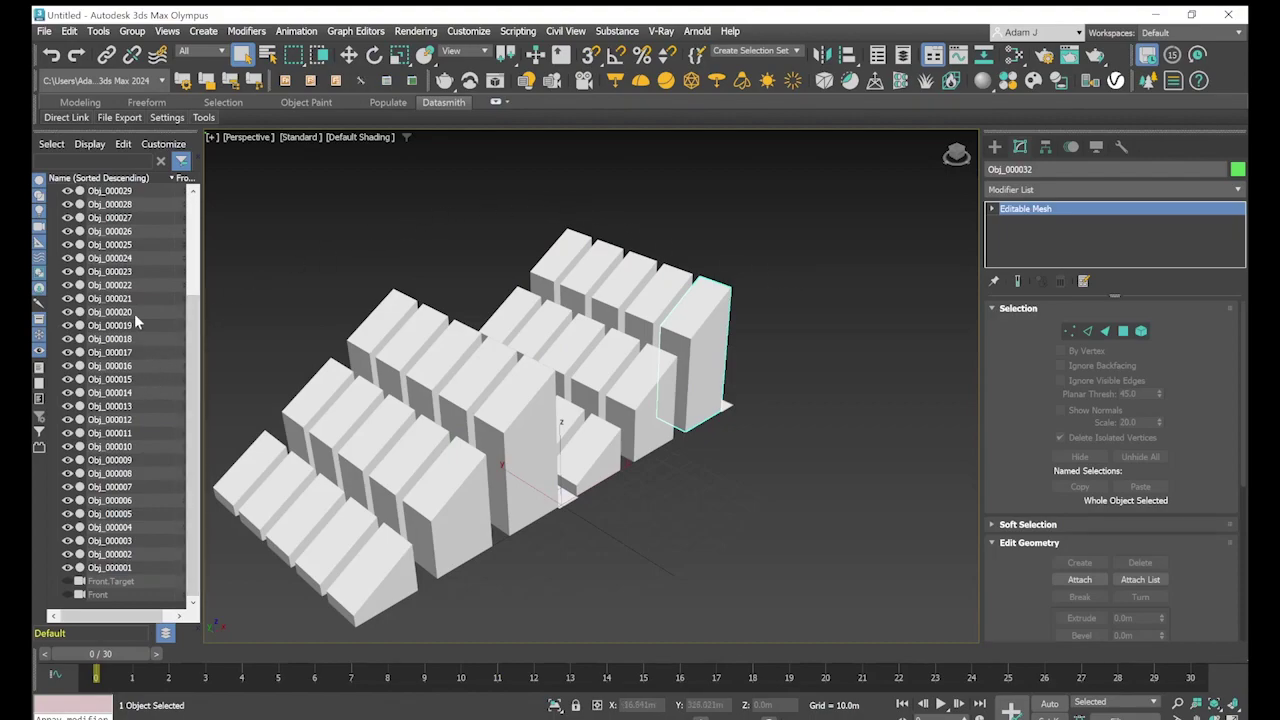
Step through the box mesh's Polygon, Face and Edge levels and select the tall box's side polygons
mouse_move(194, 340)
left_mouse_down()
mouse_move(194, 247)
mouse_move(193, 331)
left_mouse_up()
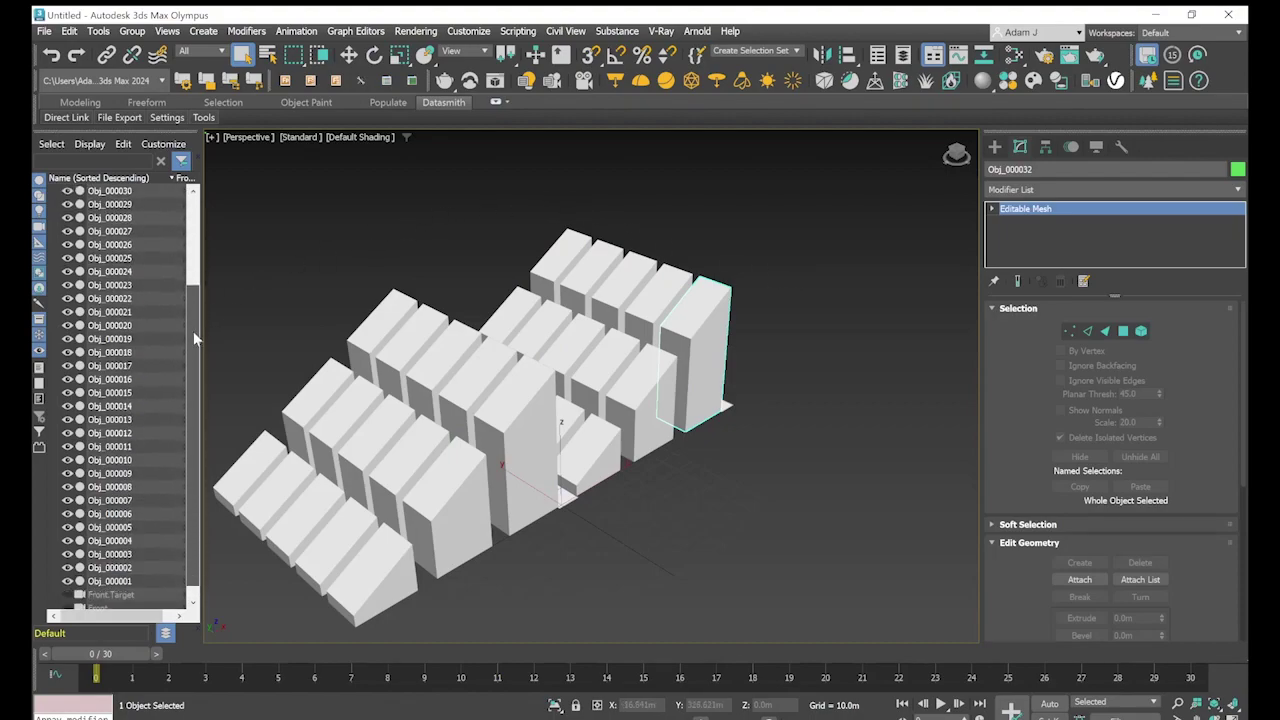
left_click(992, 209)
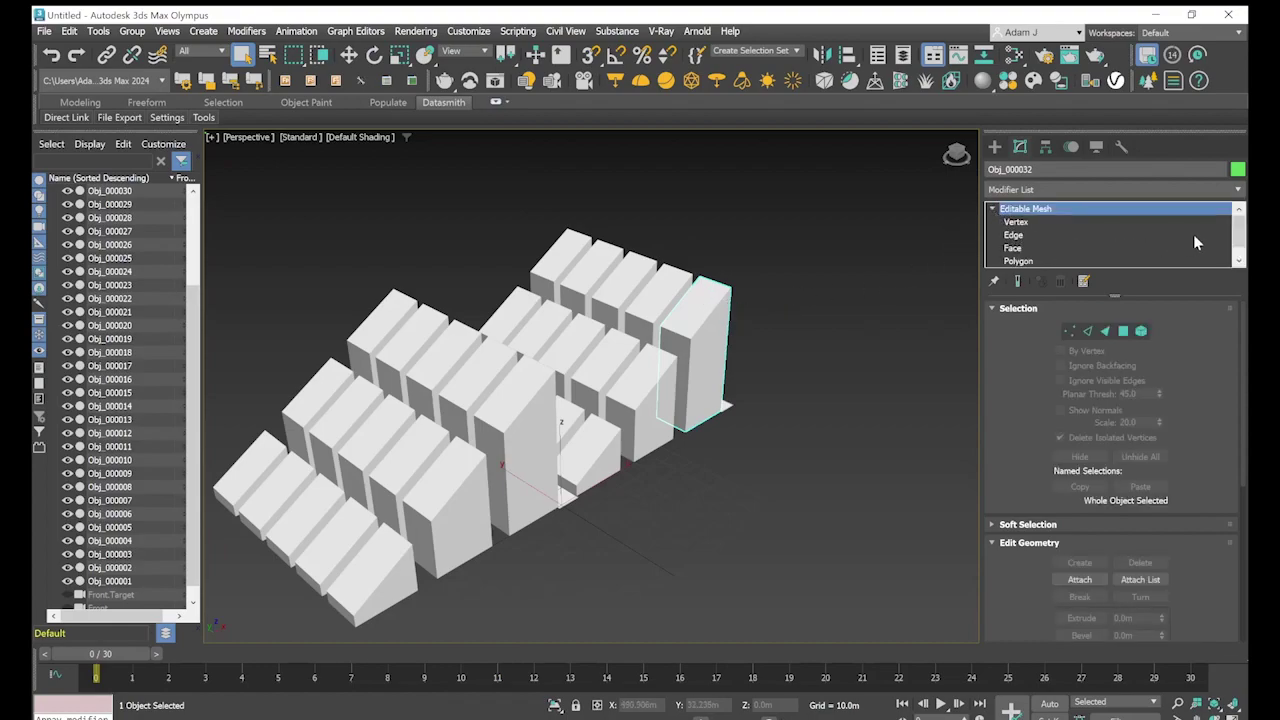
left_click(1239, 260)
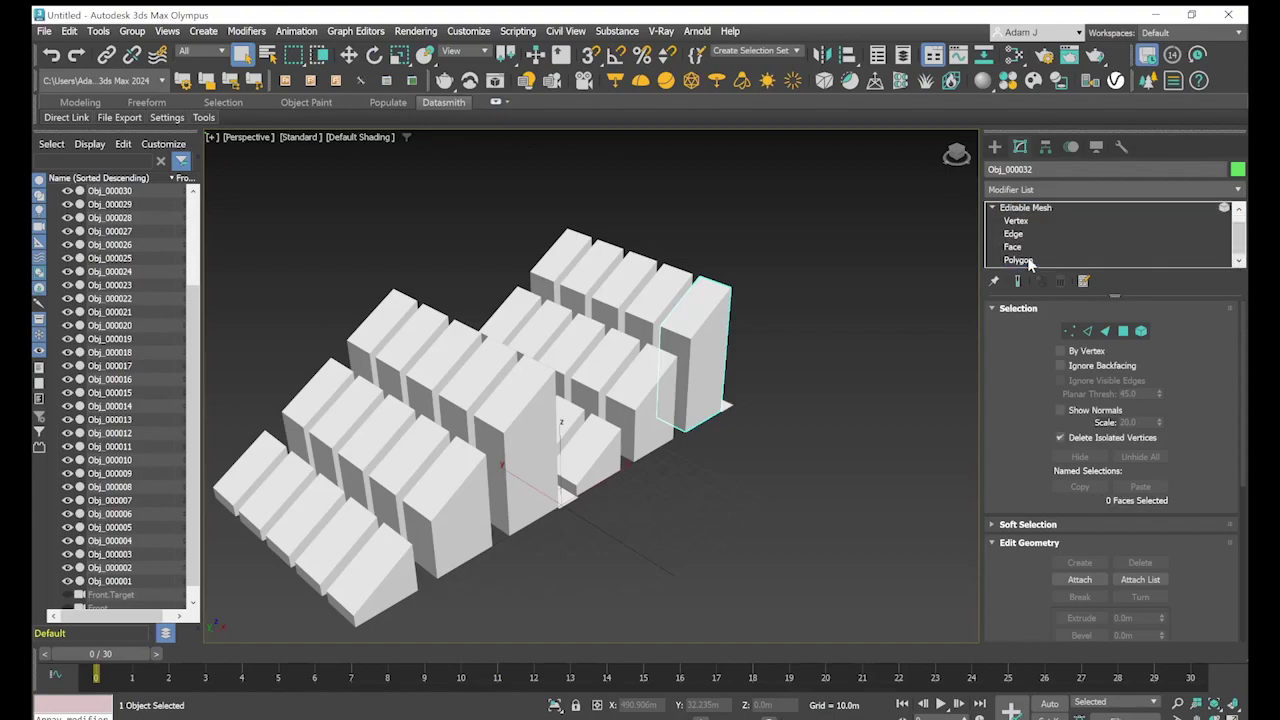
left_click(1020, 248)
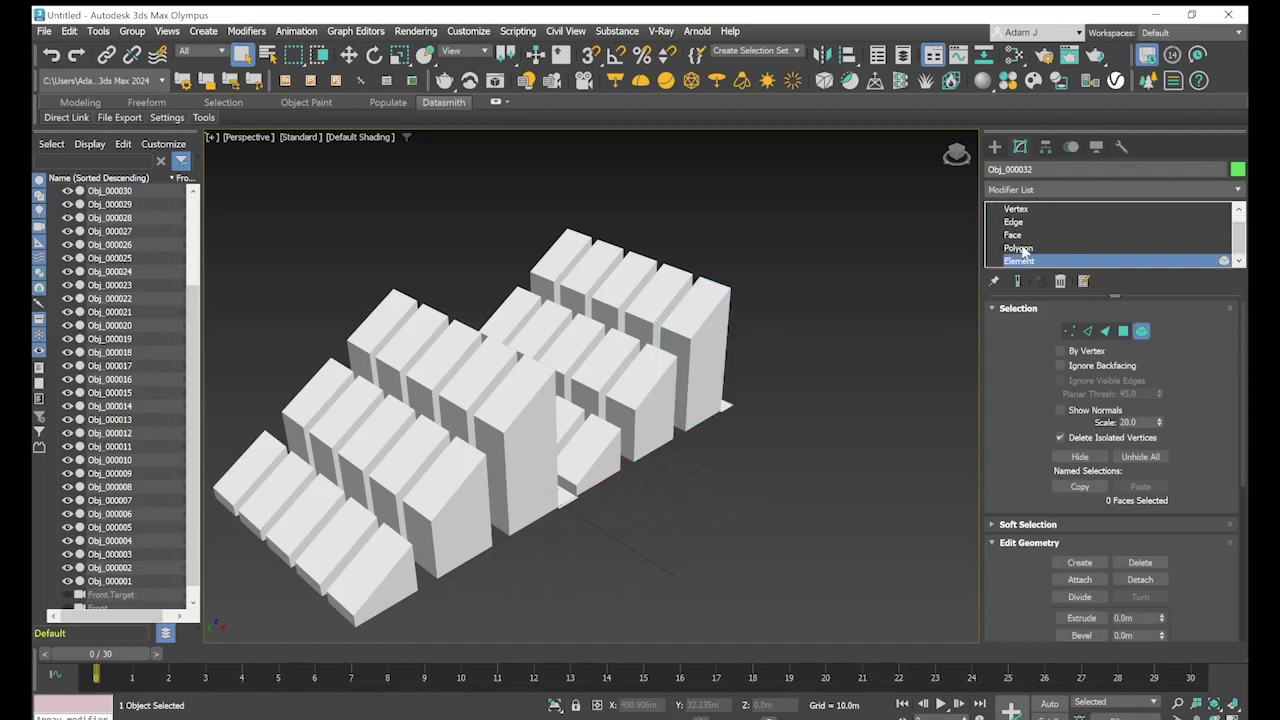
left_click(1121, 334)
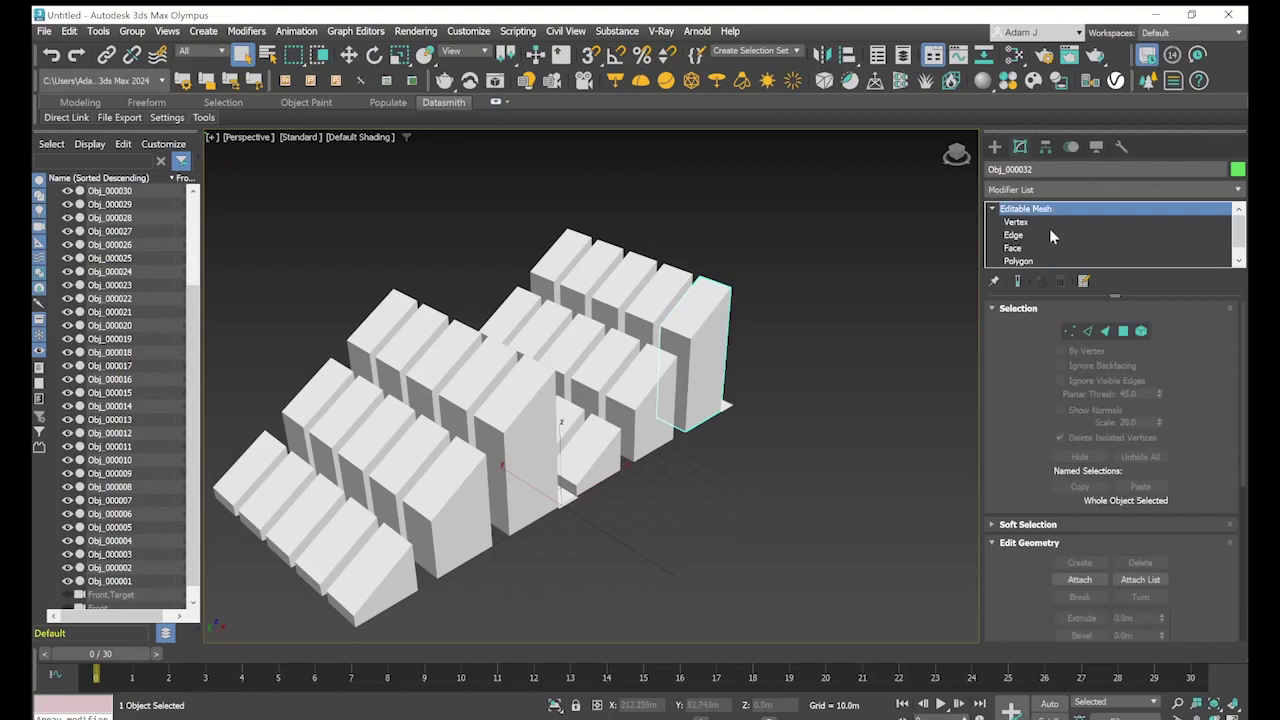
left_click(1025, 248)
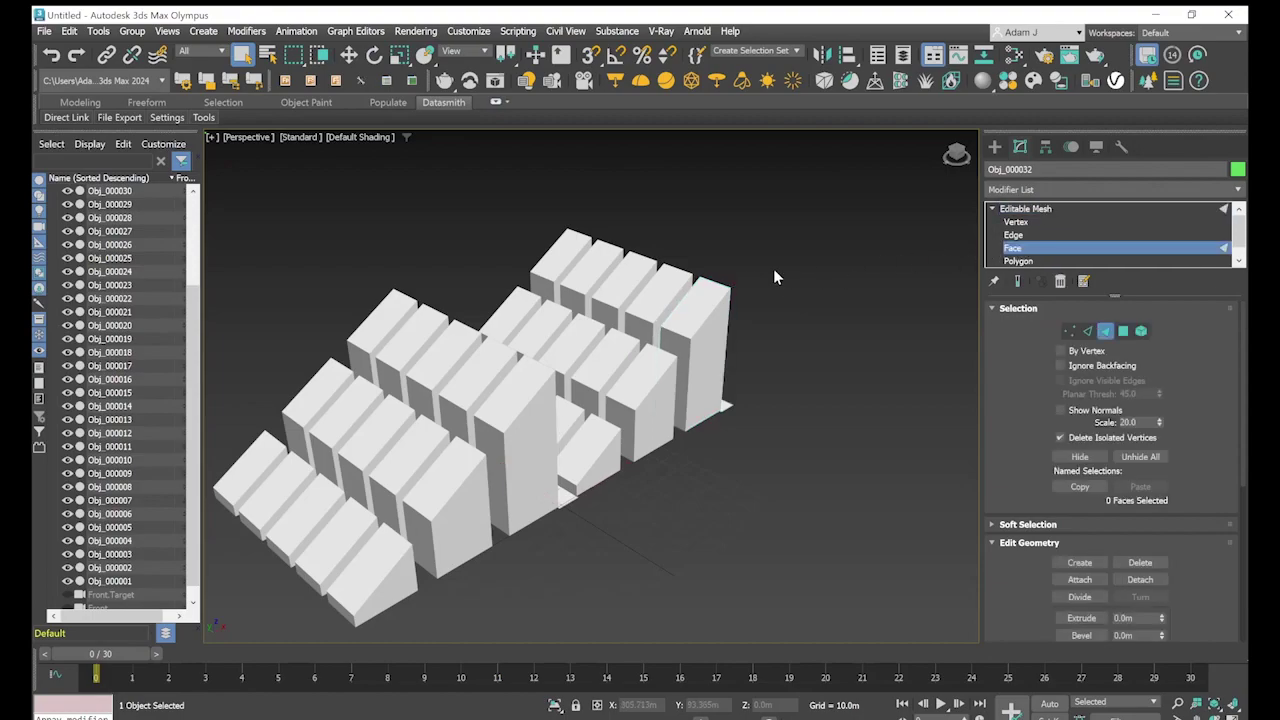
left_click(697, 312)
left_click(712, 318)
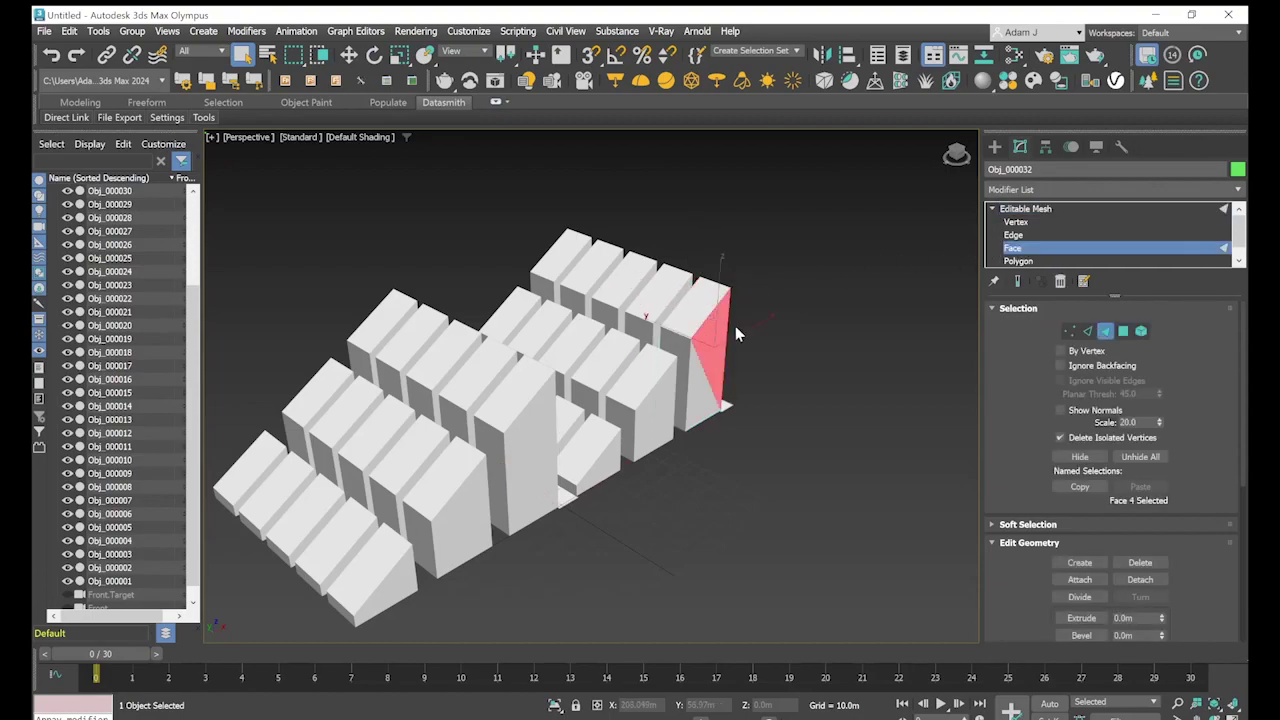
left_click(1050, 236)
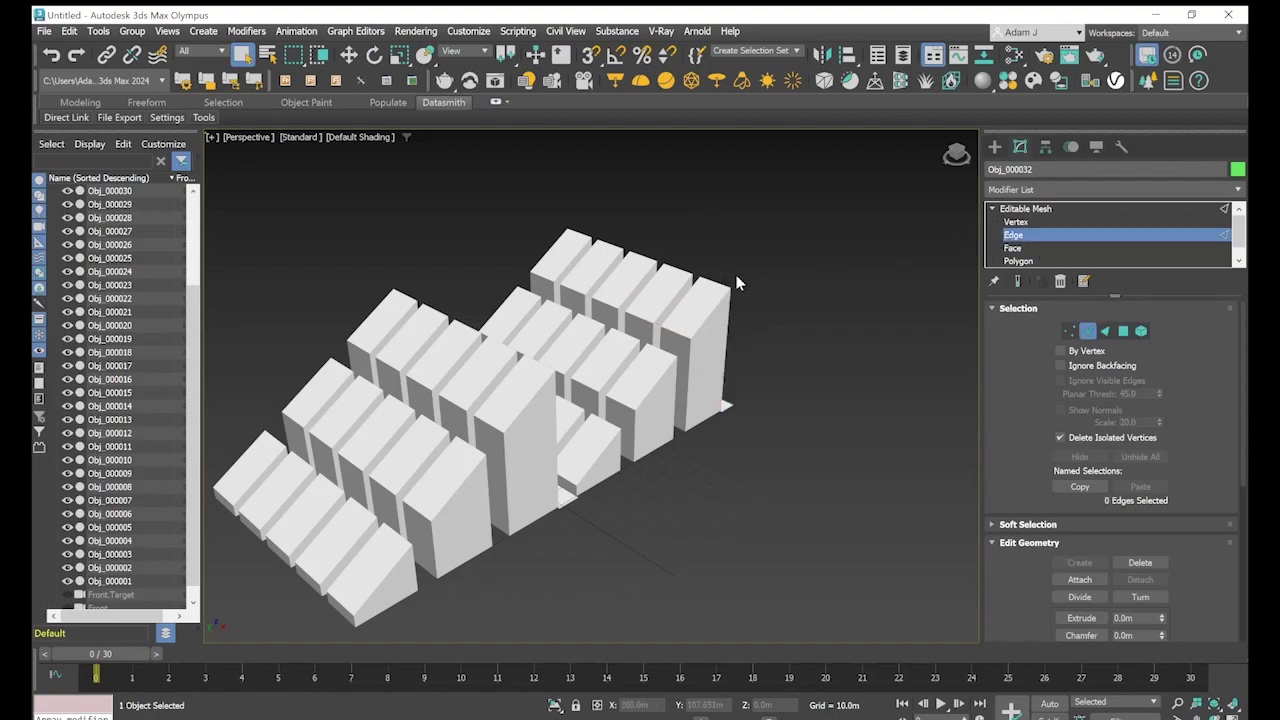
left_click(1106, 333)
left_click(1123, 331)
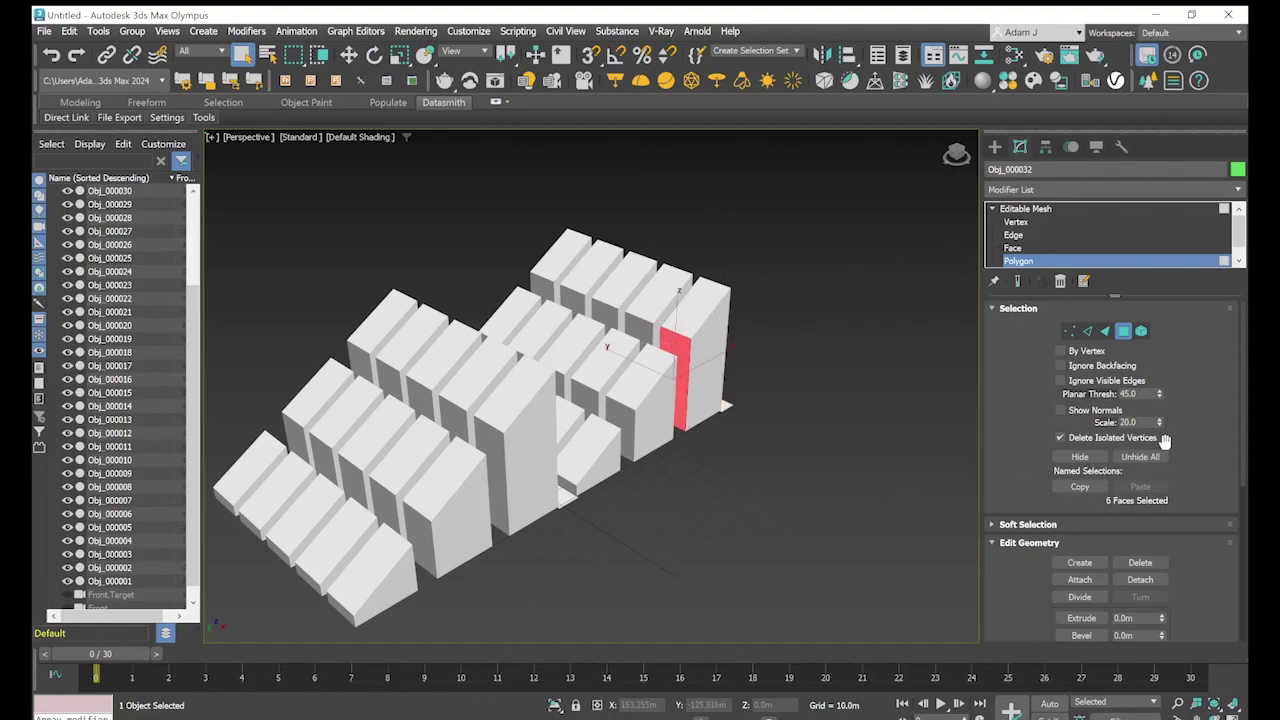
Extrude the selected side polygons inward by 6.5 m, then clear the selection
scroll(1165, 445, "down", 3)
scroll(1165, 450, "down", 2)
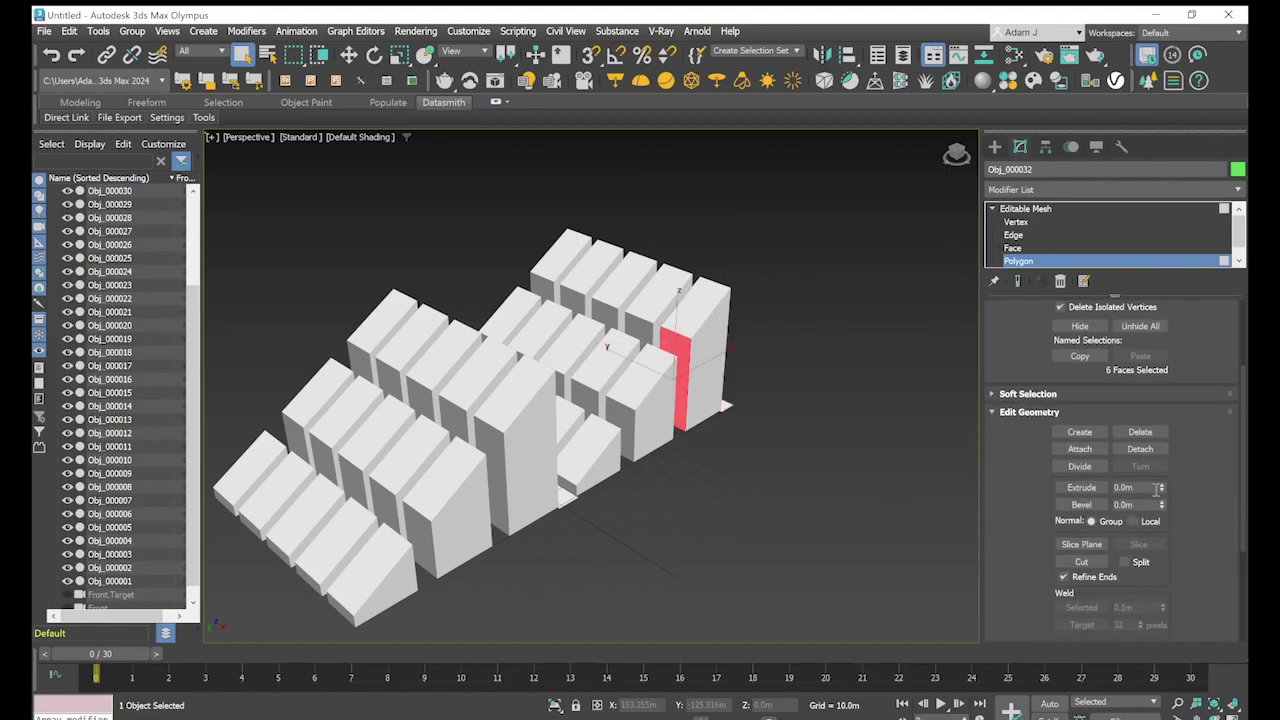
mouse_move(1161, 490)
left_mouse_down()
mouse_move(1146, 442)
mouse_move(1130, 472)
mouse_move(1134, 511)
mouse_move(1134, 487)
mouse_move(1155, 490)
mouse_move(1158, 512)
left_mouse_up()
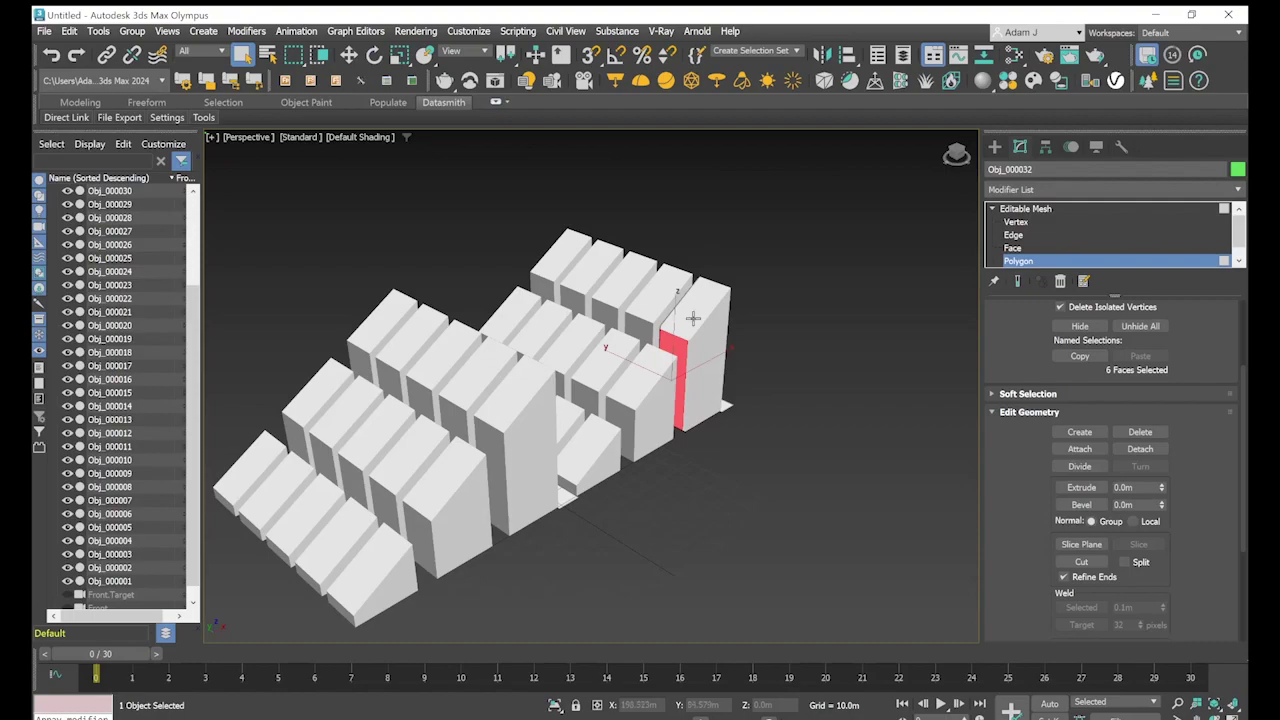
left_click(652, 281)
Check the File menu without choosing anything, then switch back to the Rhino model
left_click(44, 32)
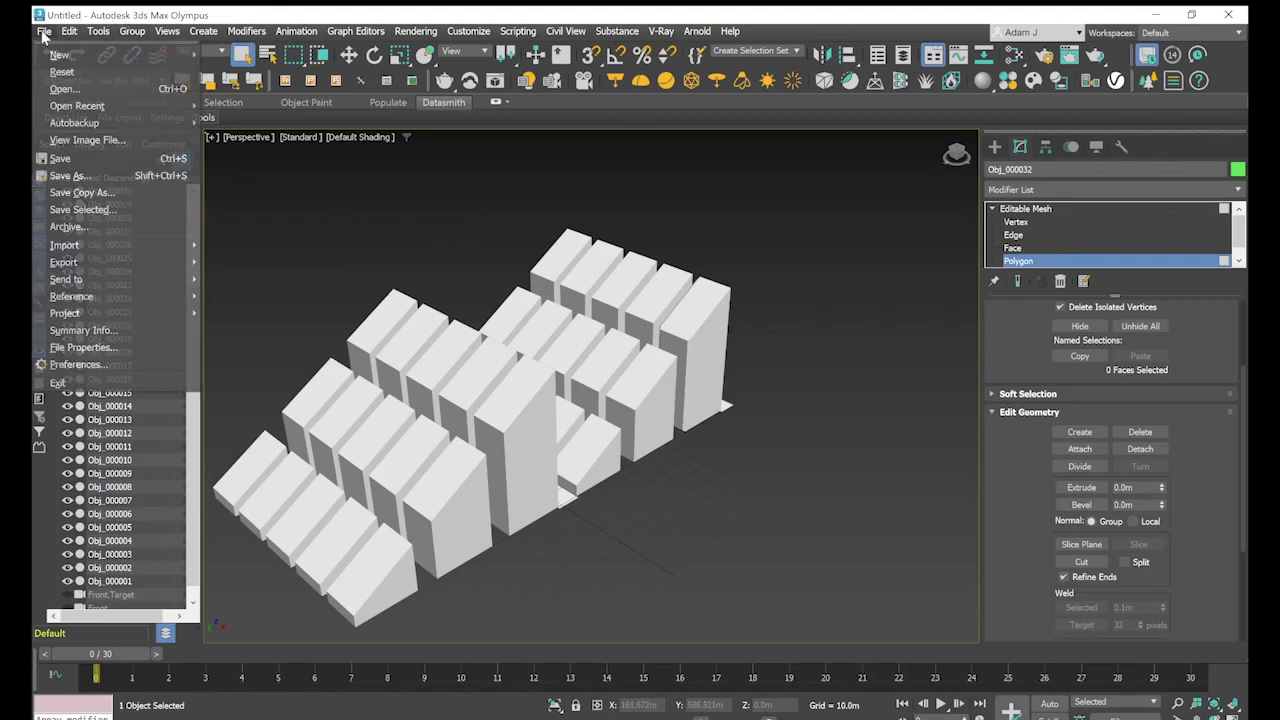
left_click(44, 32)
left_click(44, 32)
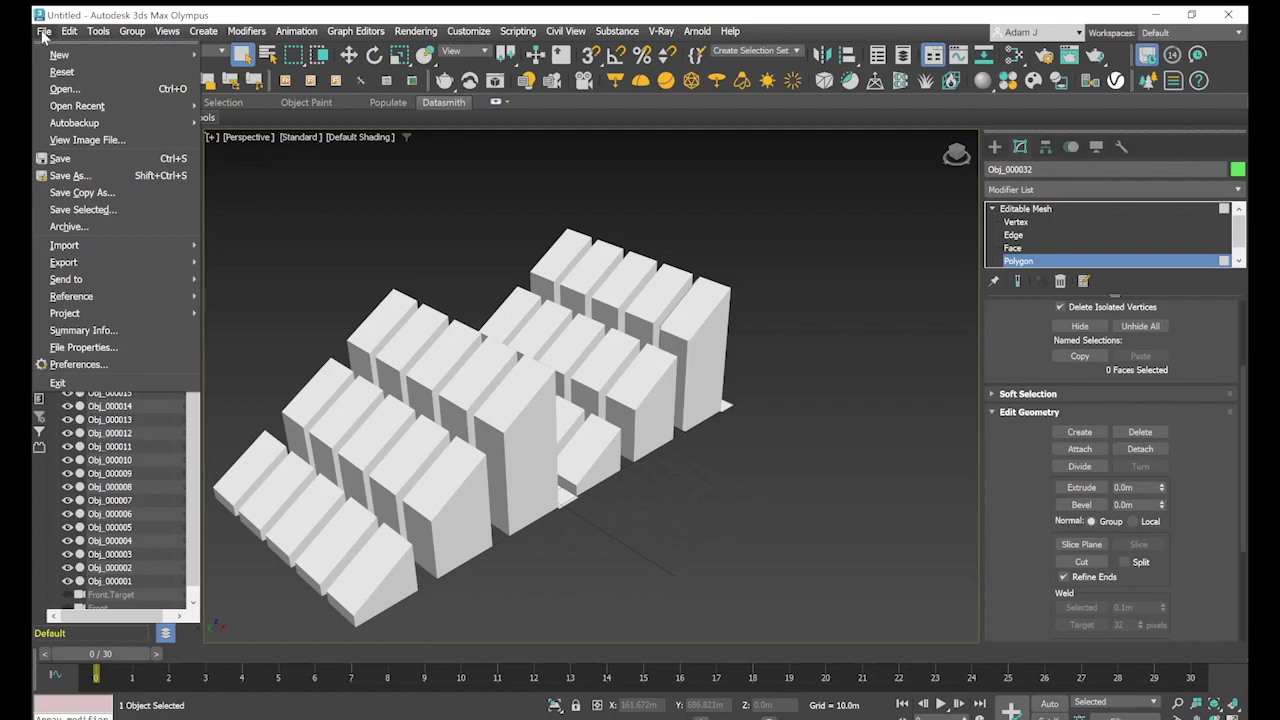
left_click(44, 34)
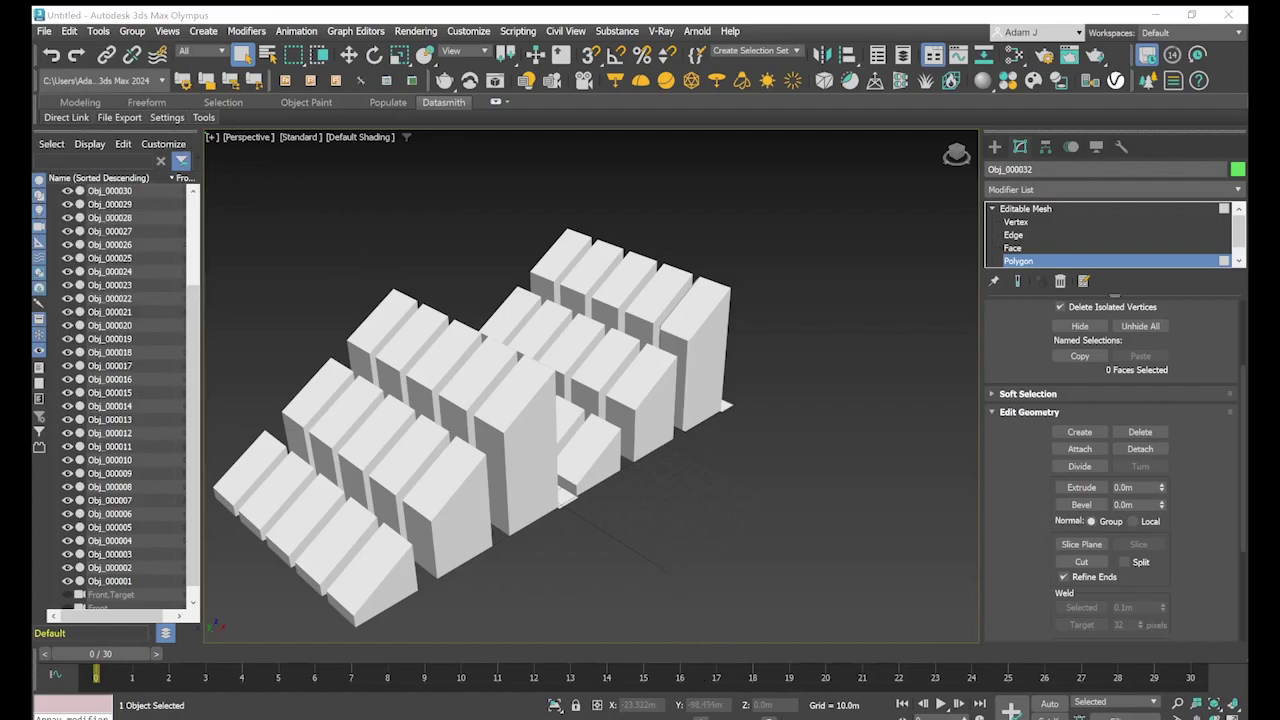
key("alt+Tab")
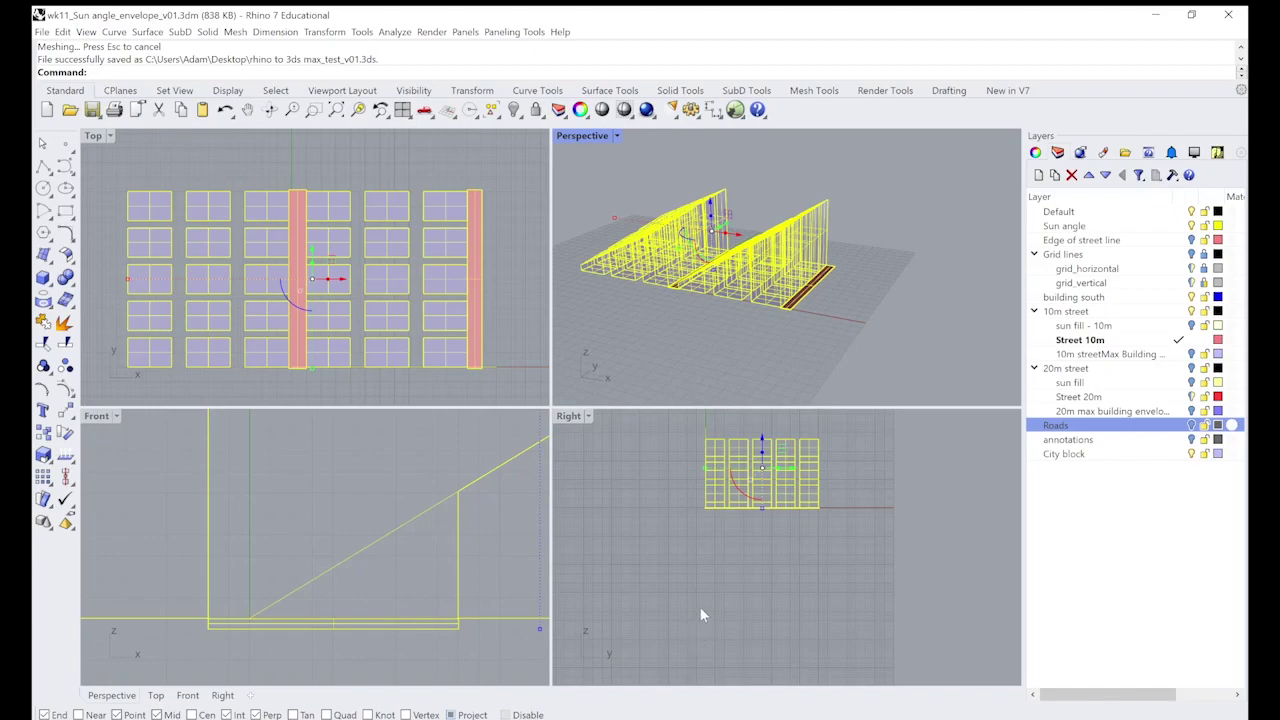
Window-select the sun-angle curve and all 32 building polysurfaces, then start Export Selected
left_click(701, 609)
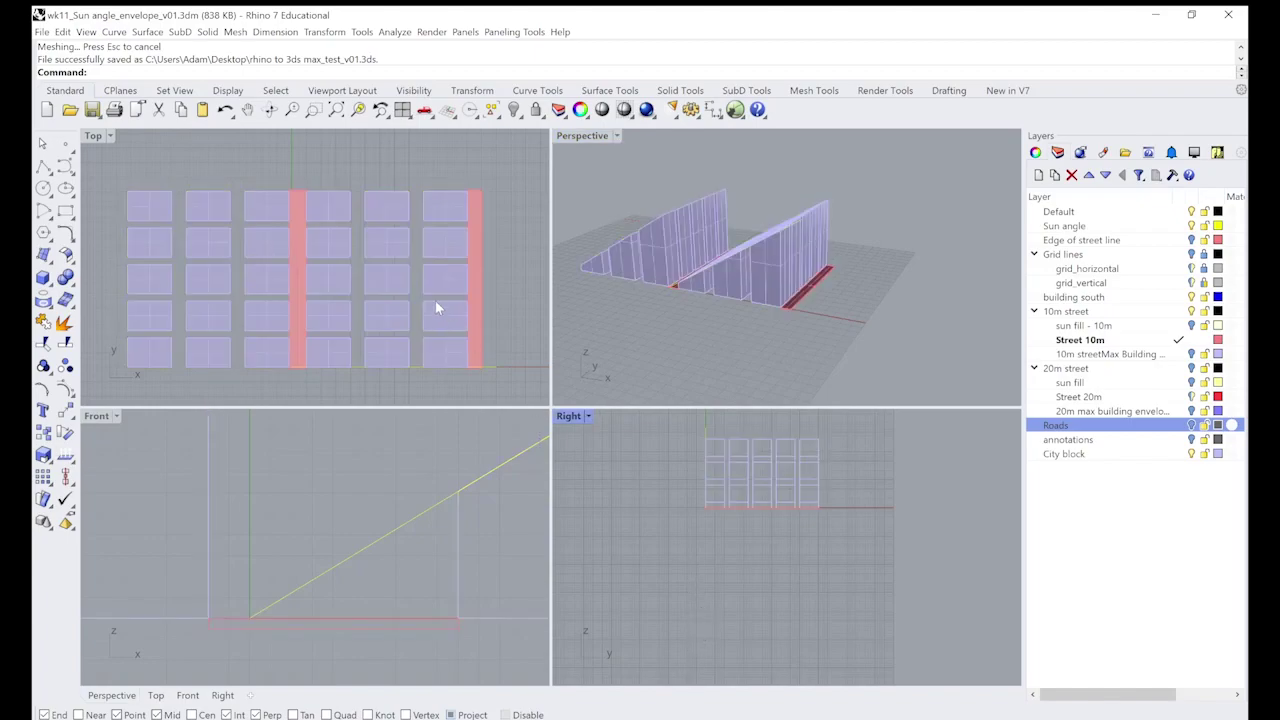
left_click(799, 323)
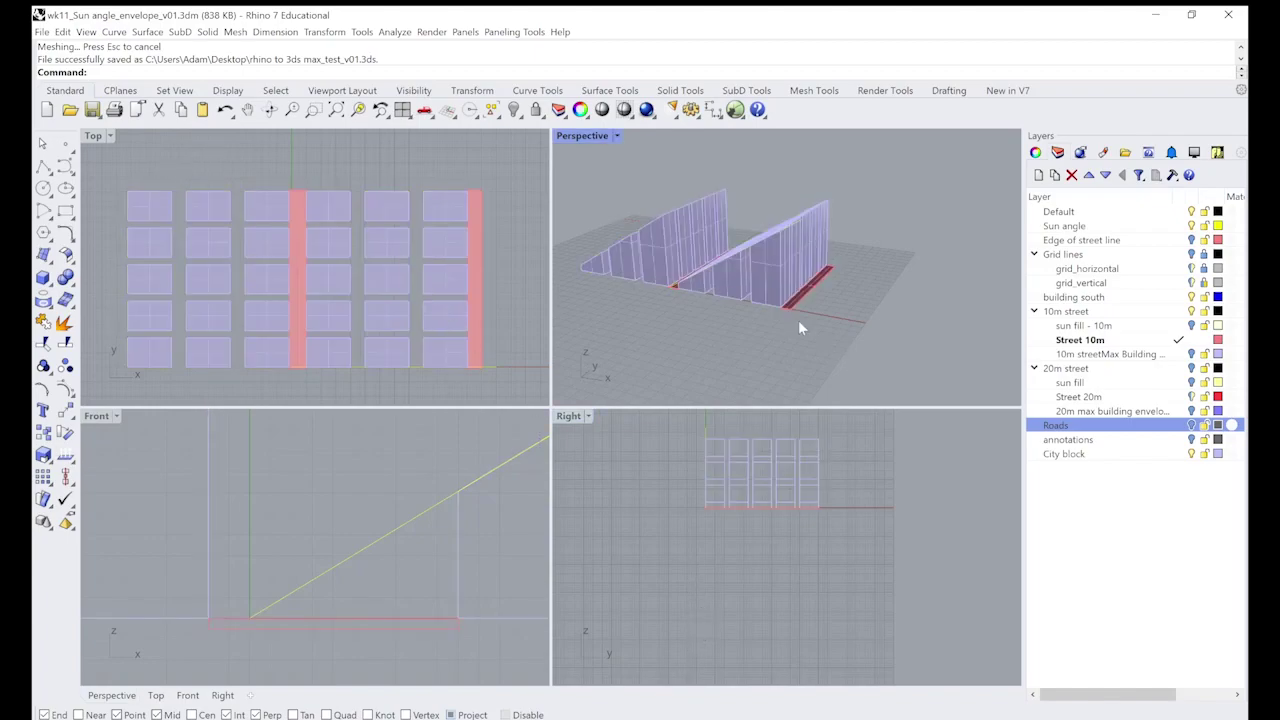
left_click_drag(565, 199, 579, 184)
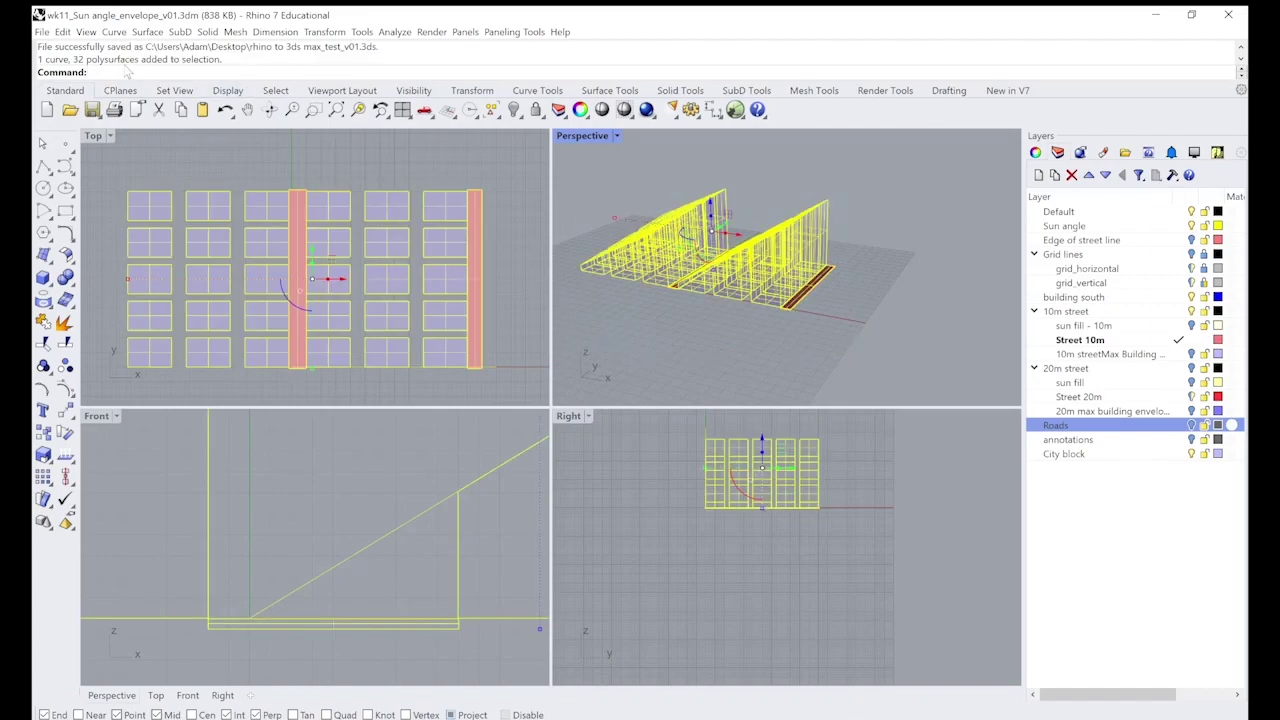
left_click(40, 31)
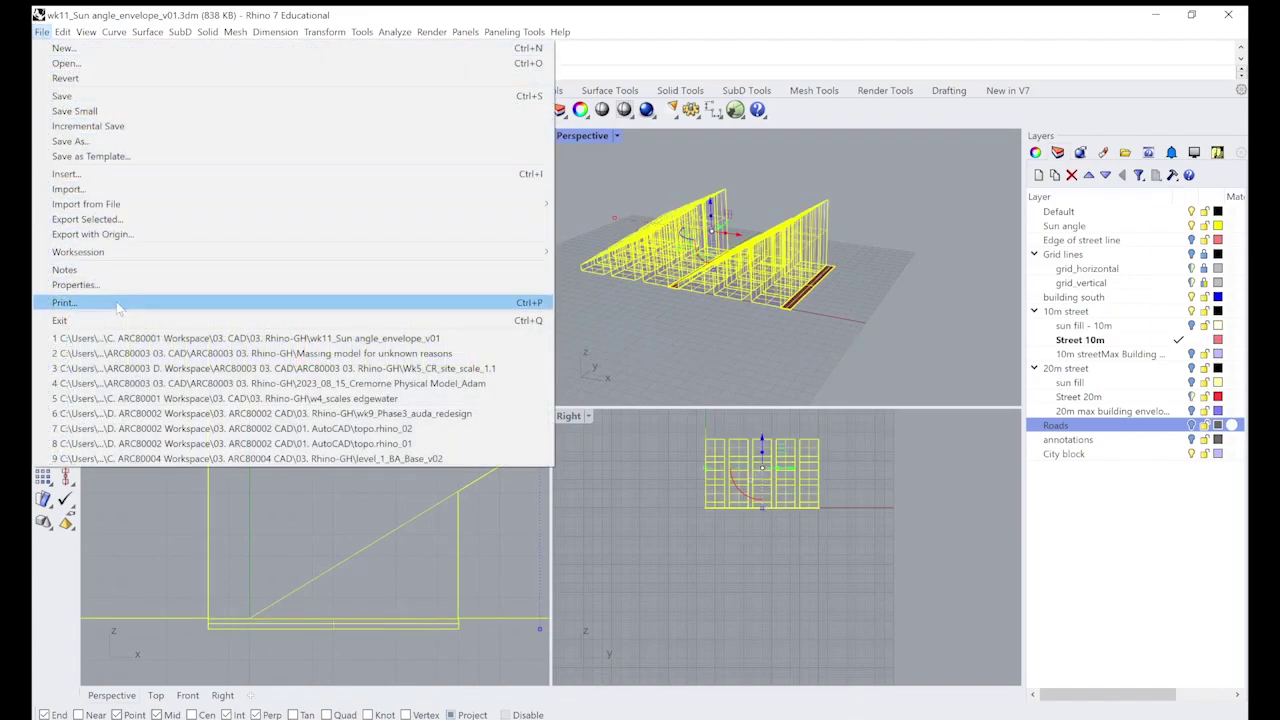
mouse_move(129, 205)
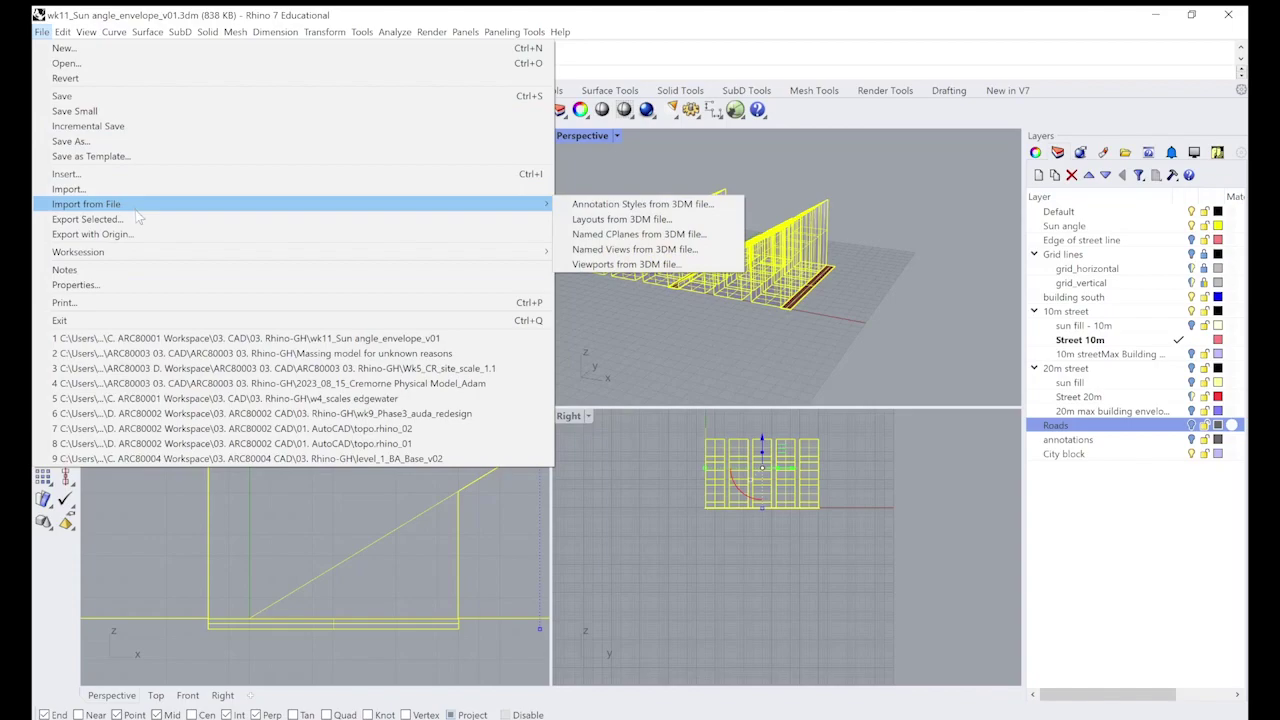
left_click(140, 219)
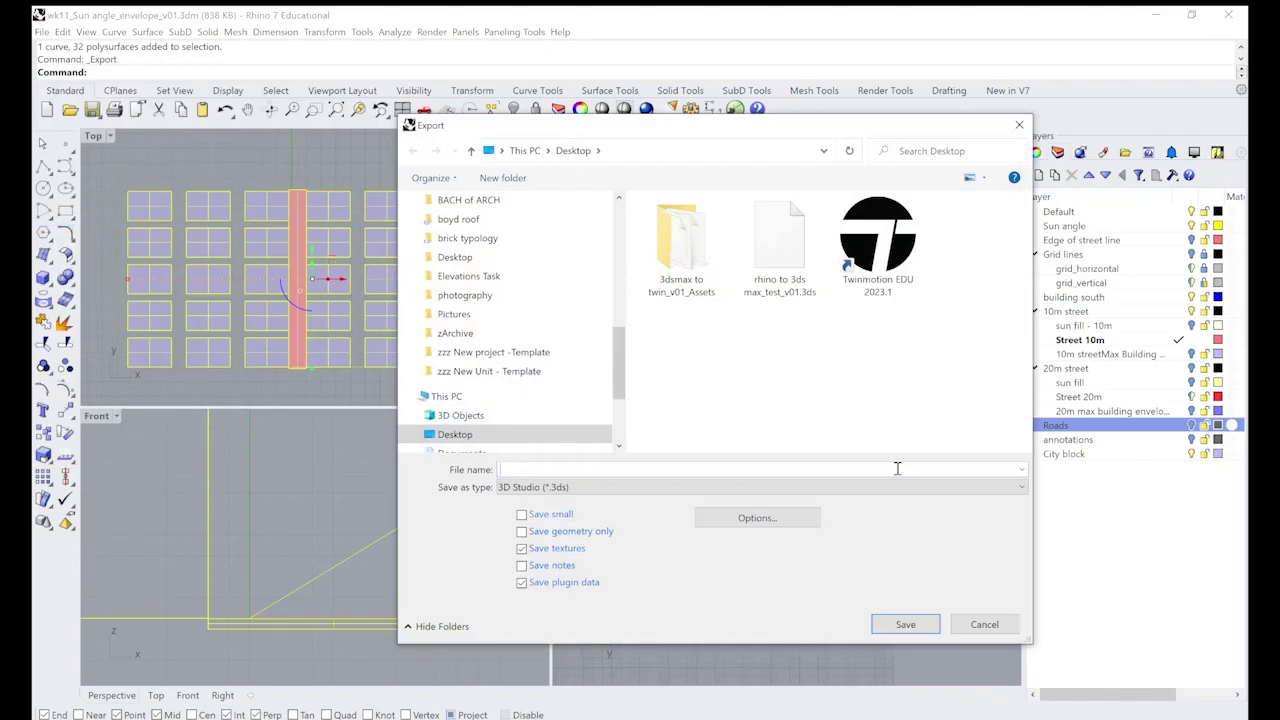
Export the selection as AutoCAD Drawing rhino to 3ds max_test_v01.dwg with the Default export scheme
left_click(764, 280)
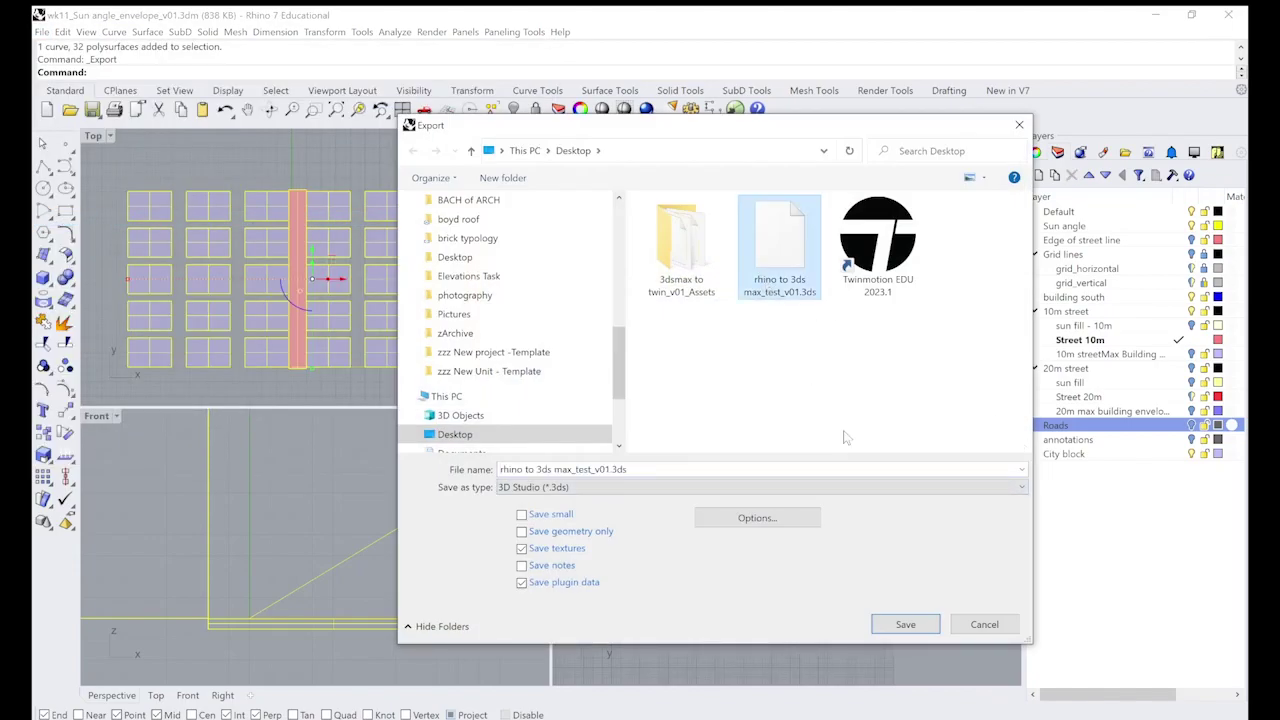
left_click(1022, 487)
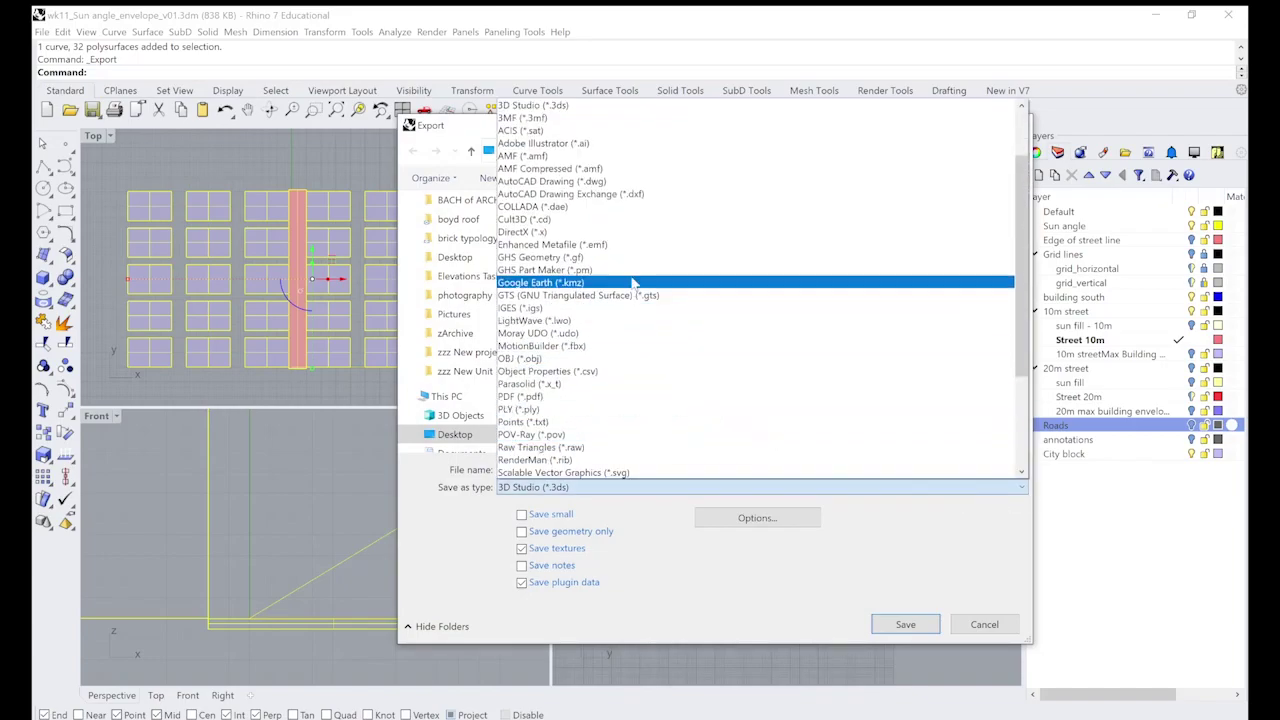
left_click(617, 182)
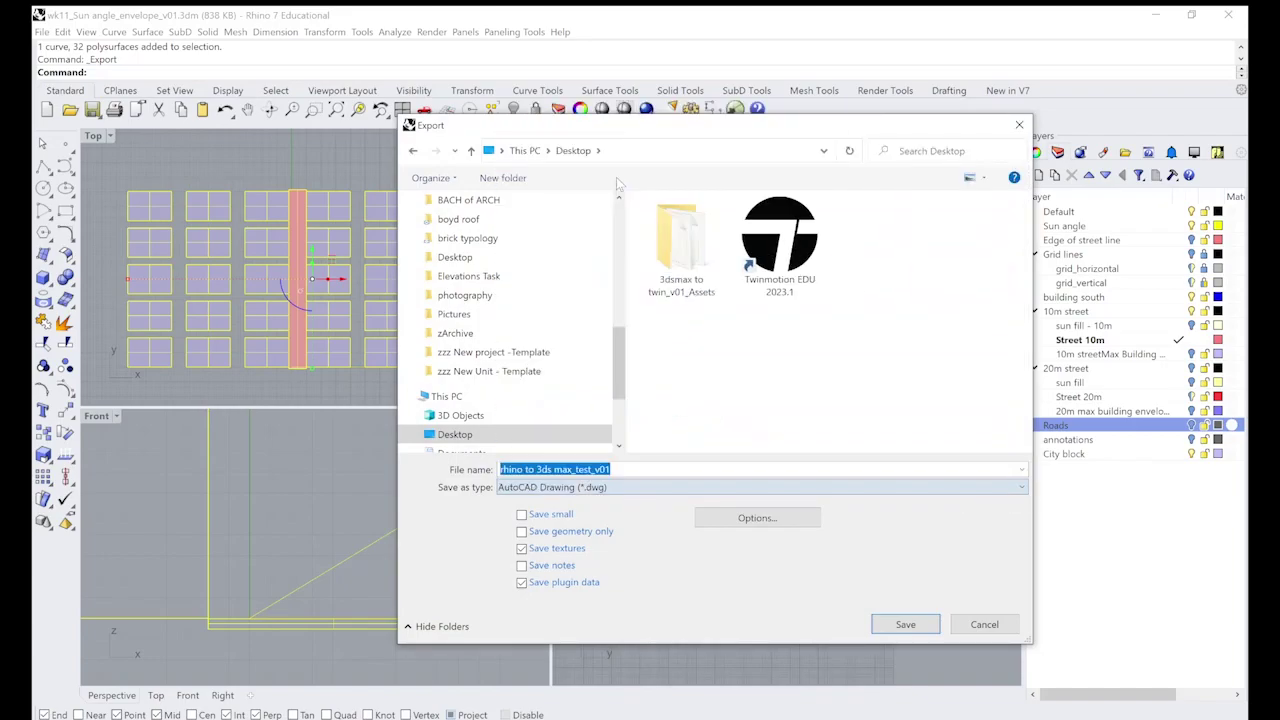
left_click(905, 625)
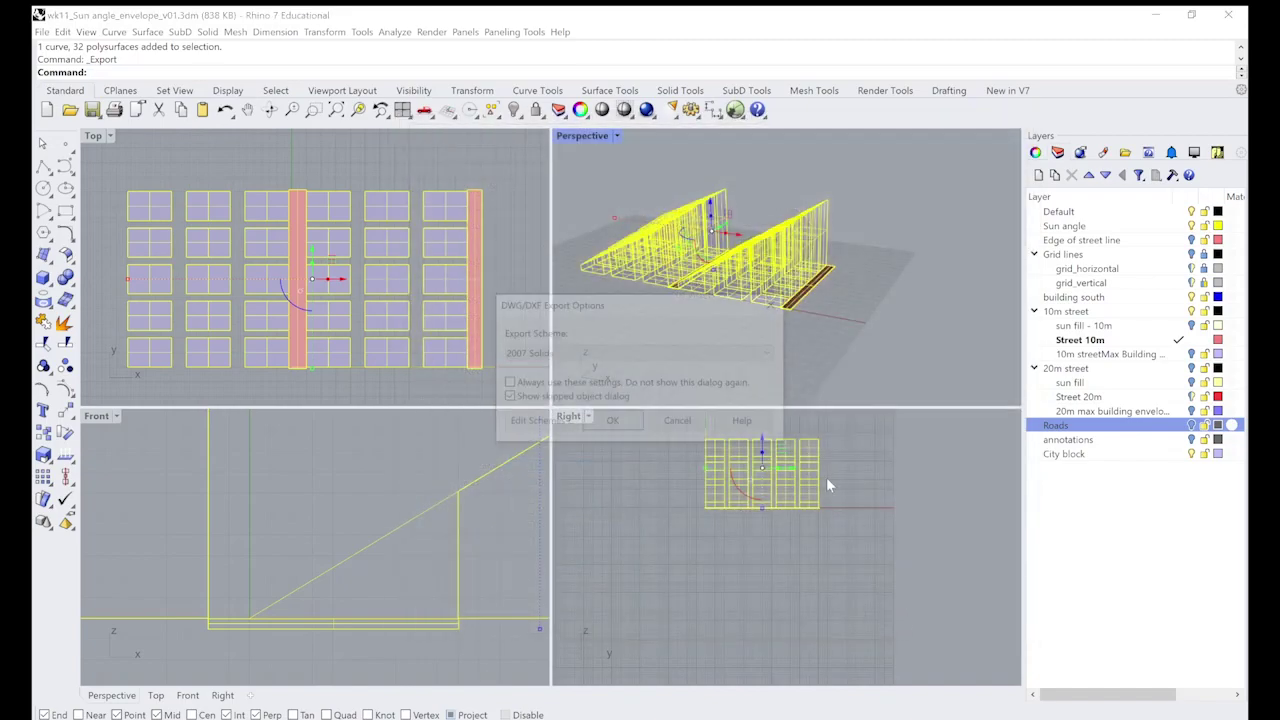
left_click(775, 355)
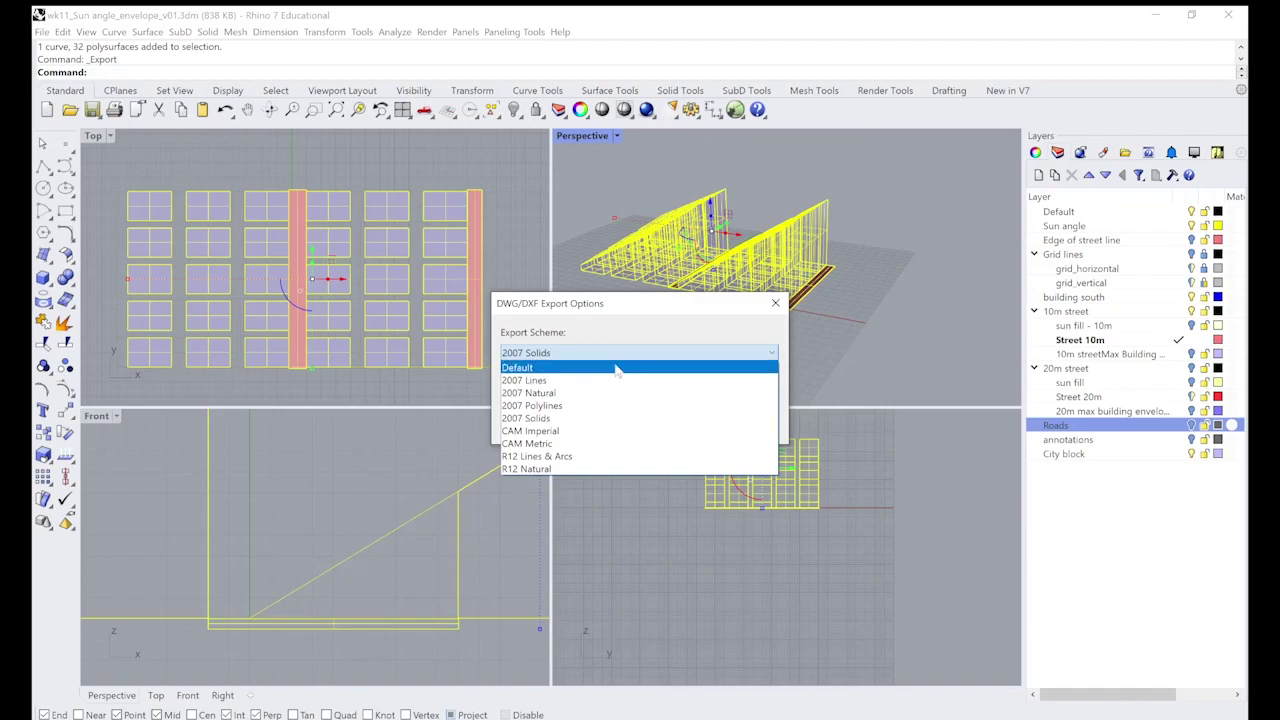
left_click(577, 366)
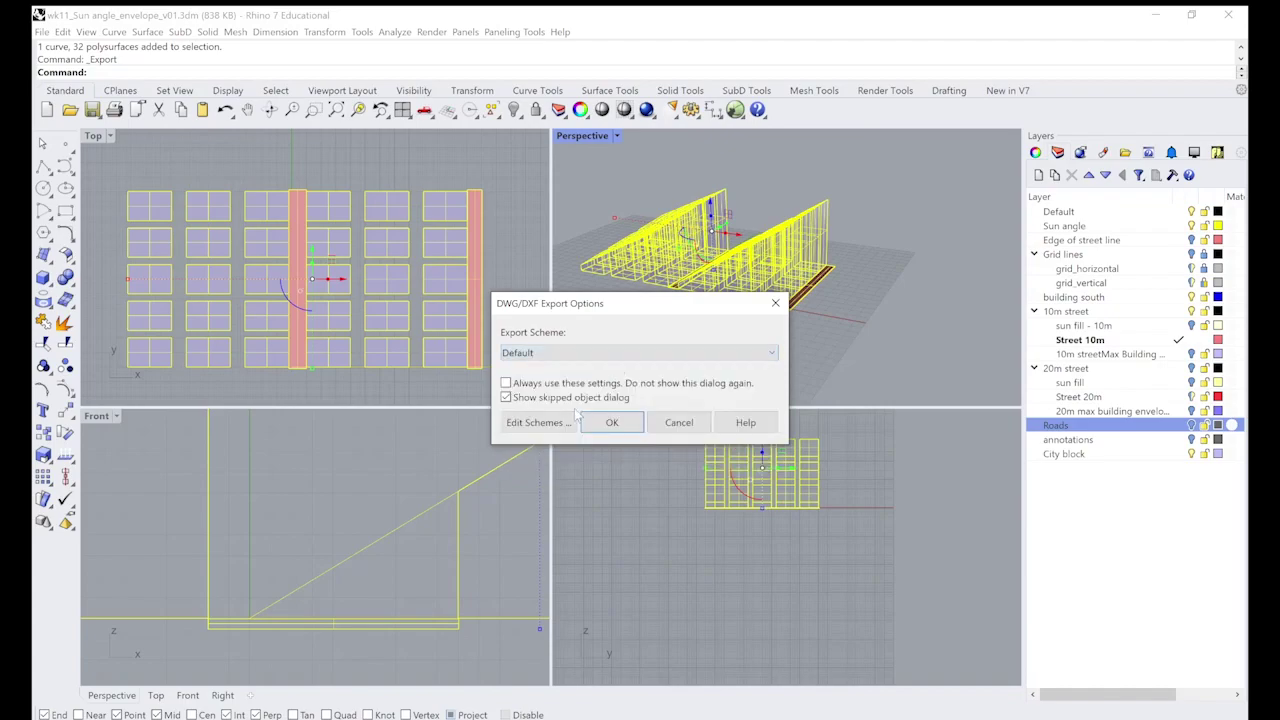
left_click(775, 355)
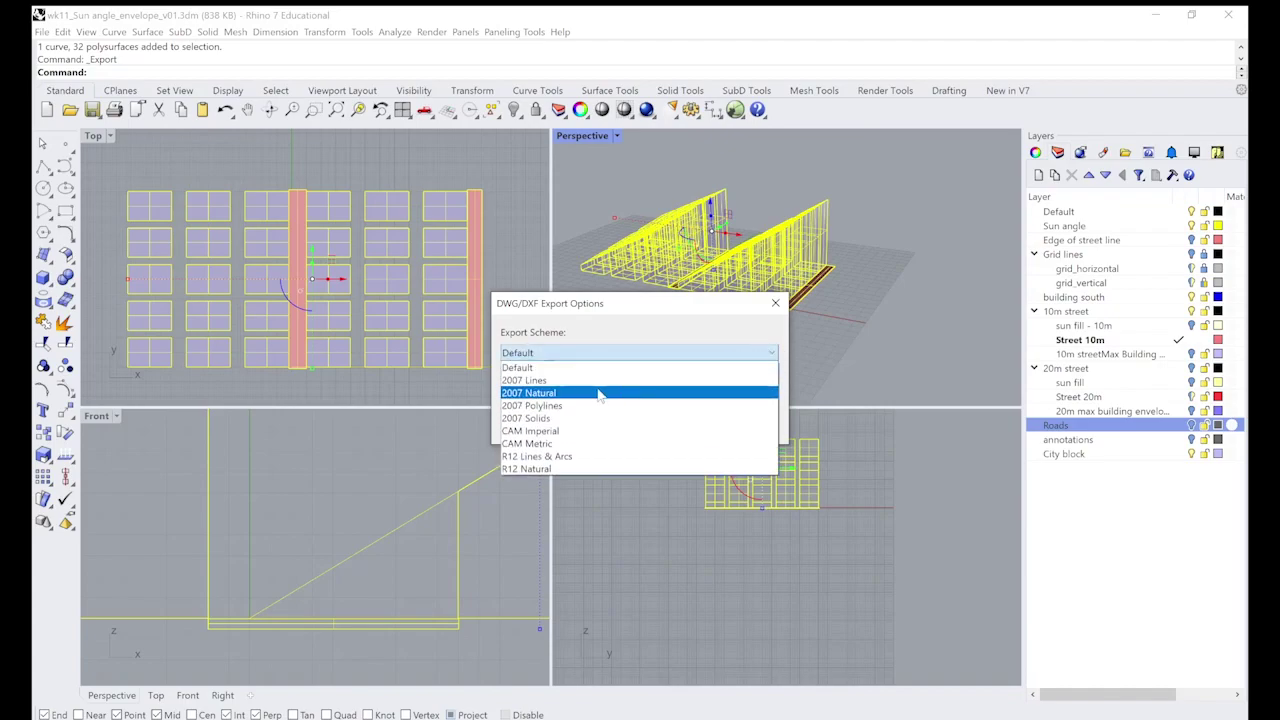
left_click(777, 357)
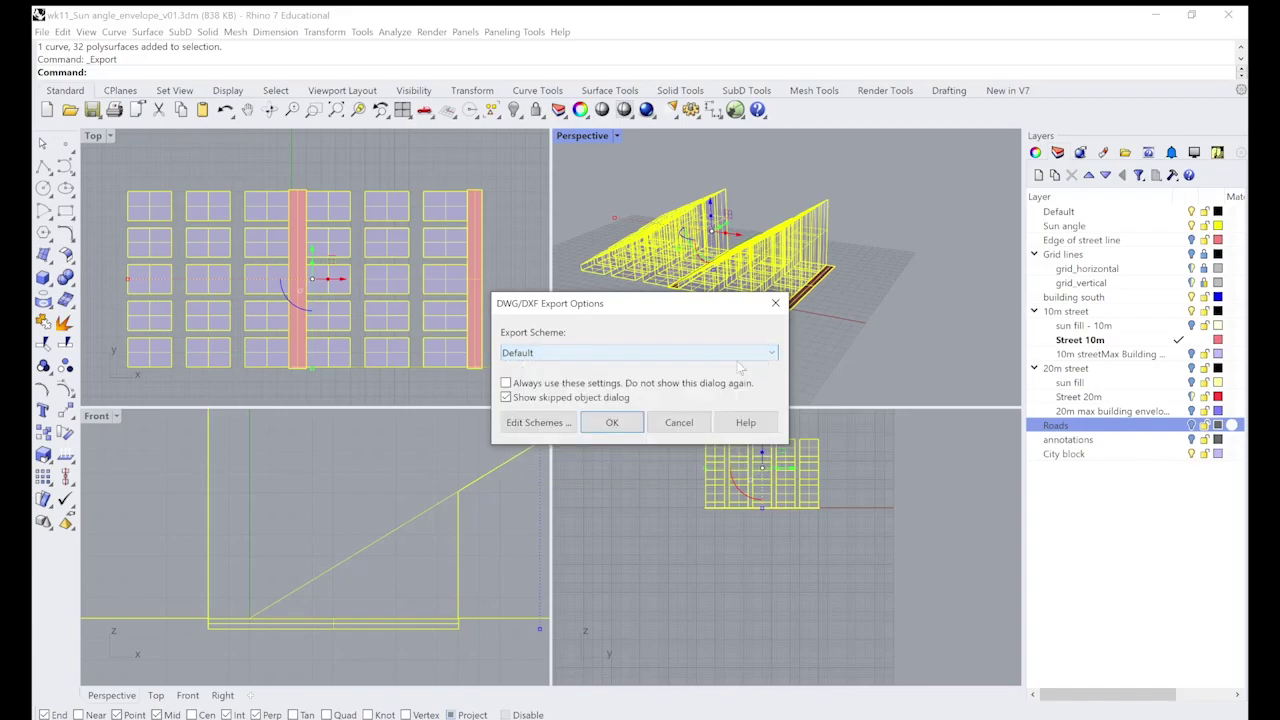
Finish writing the DWG, hide the 0 (default) layer's imported meshes, and bring up File > Import
left_click(610, 425)
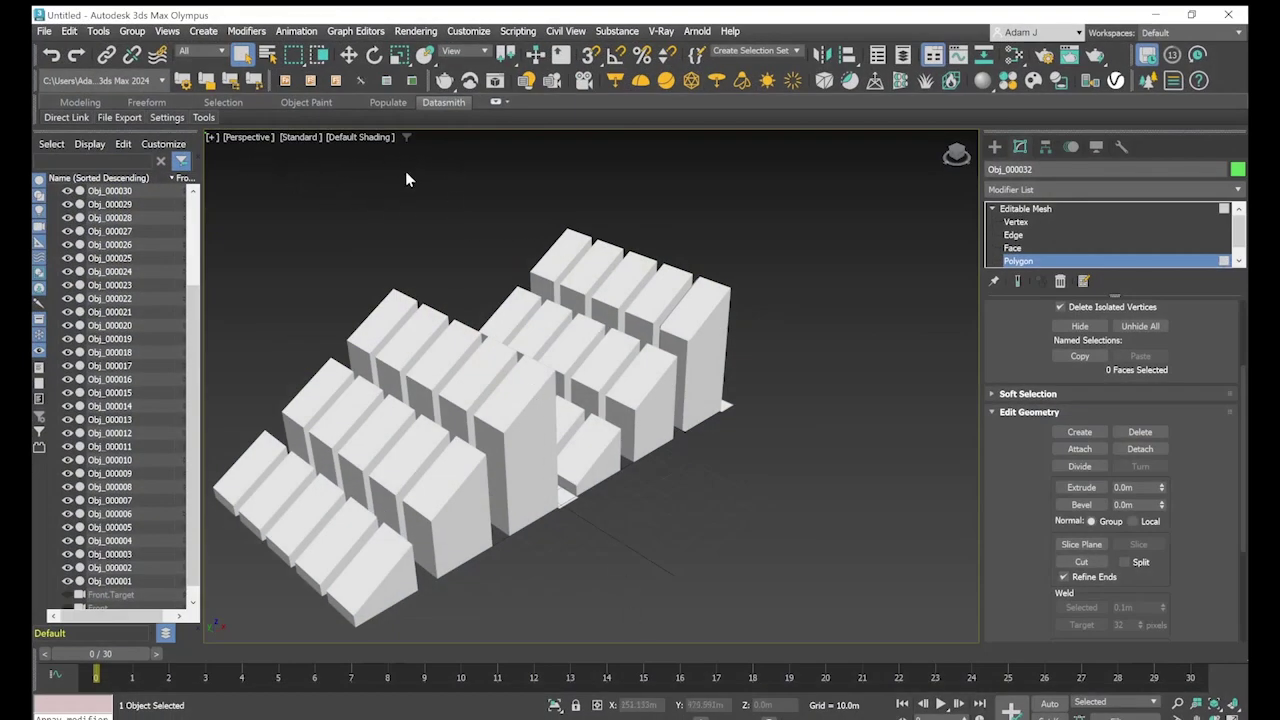
left_click(44, 32)
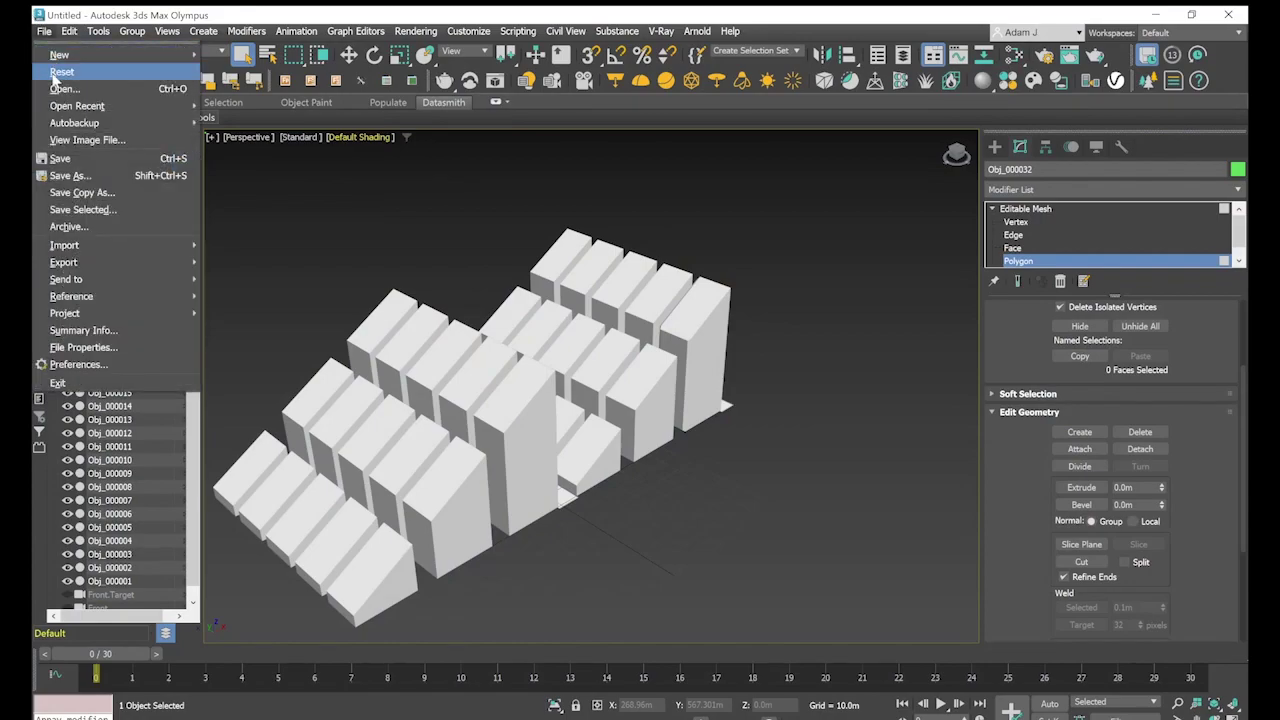
left_click(42, 31)
scroll(192, 300, "up", 3)
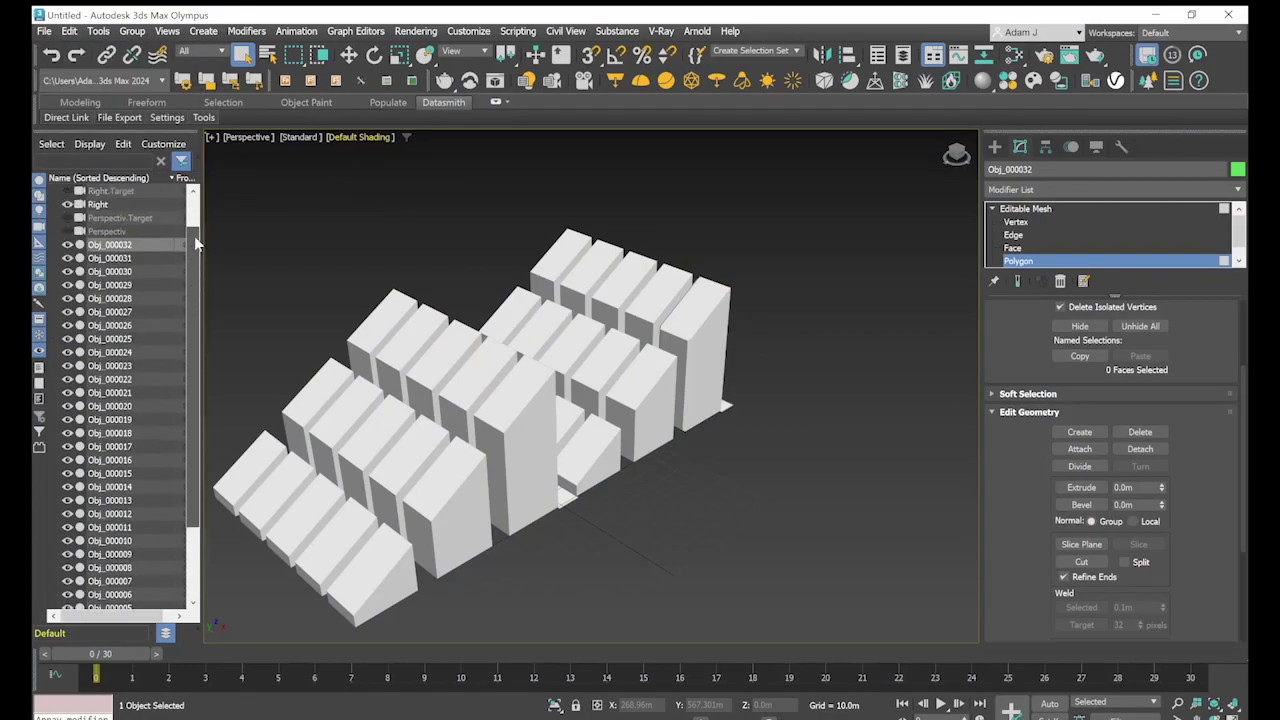
left_click(51, 191)
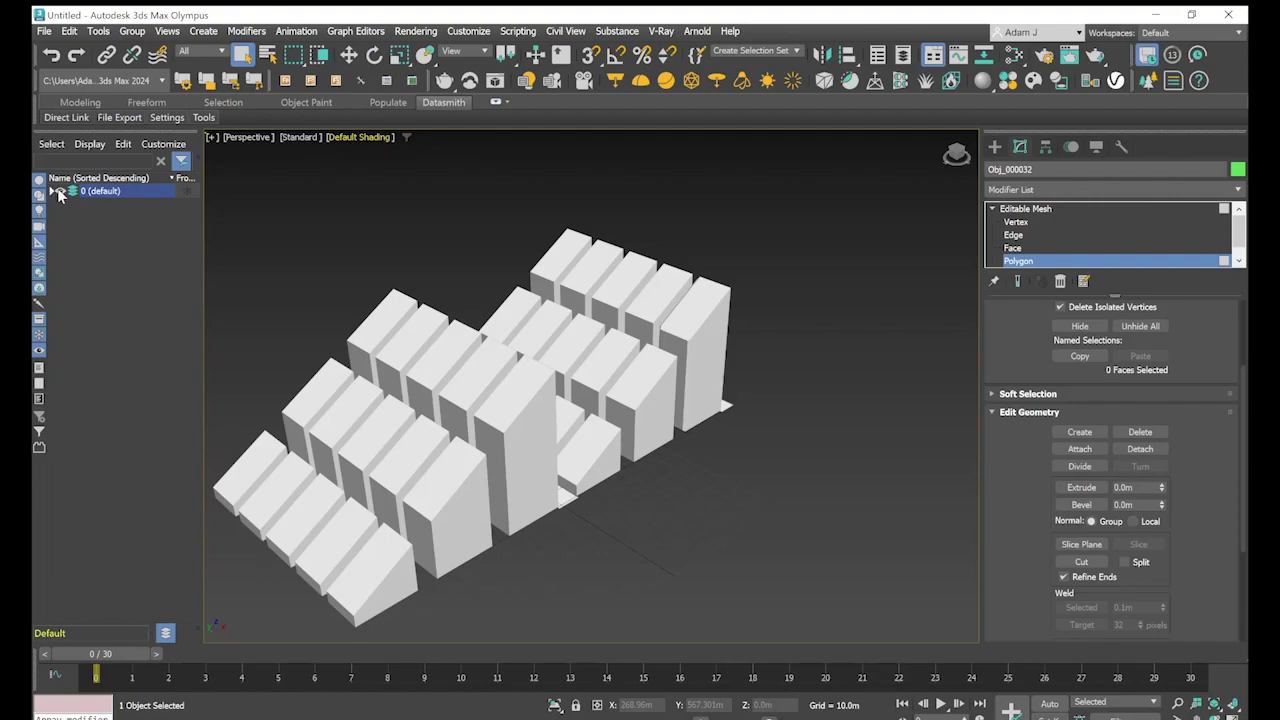
left_click(60, 191)
left_click(44, 31)
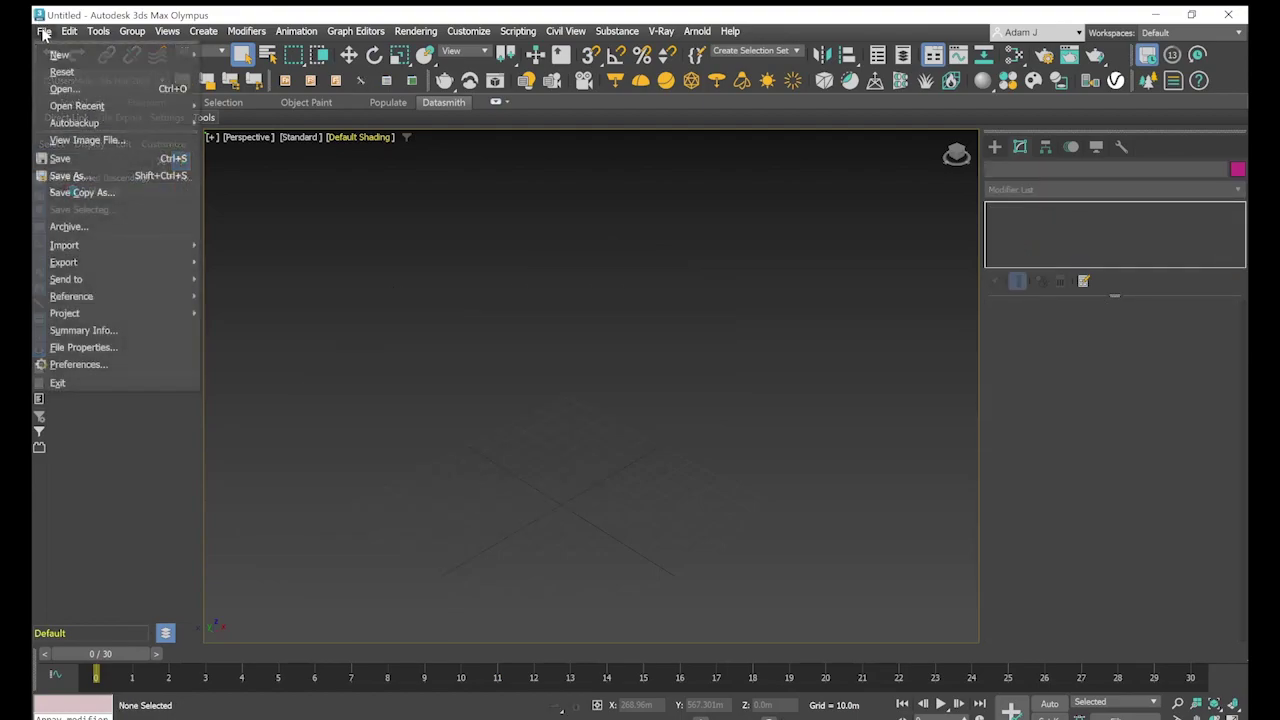
Import rhino to 3ds max_test_v01.dwg as One Object with Use Extrude modifier turned off
mouse_move(110, 250)
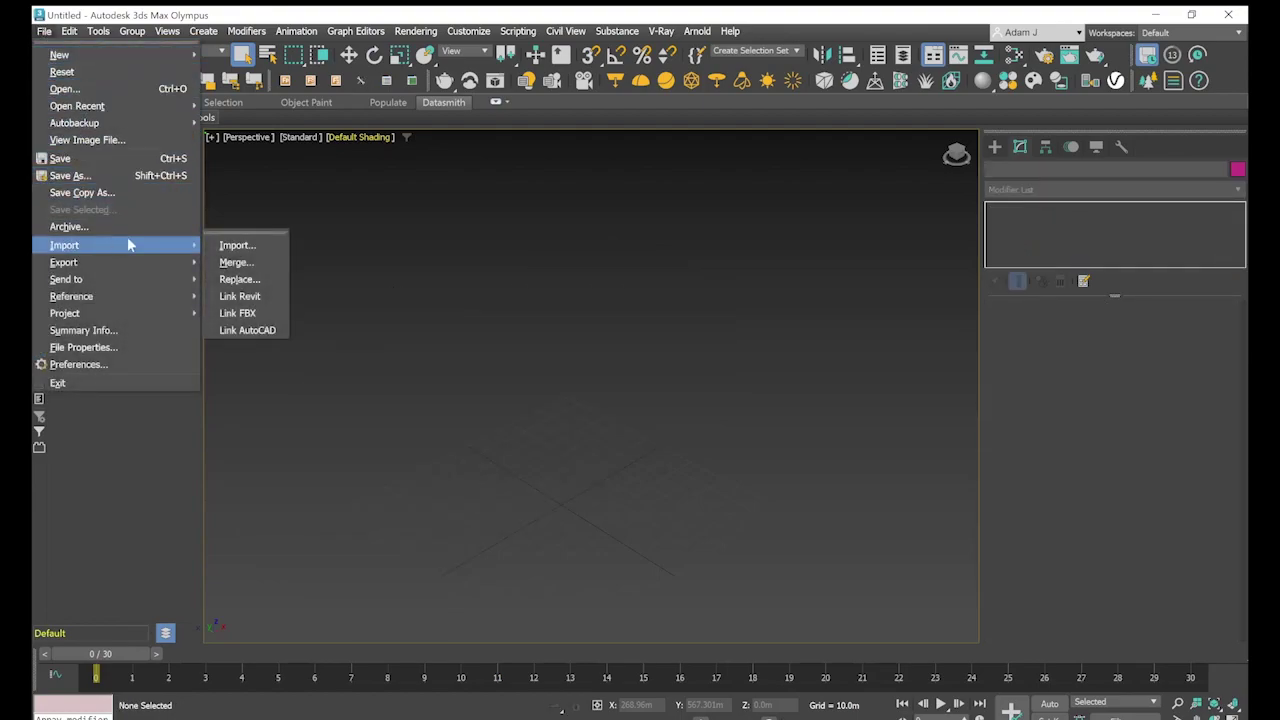
left_click(252, 249)
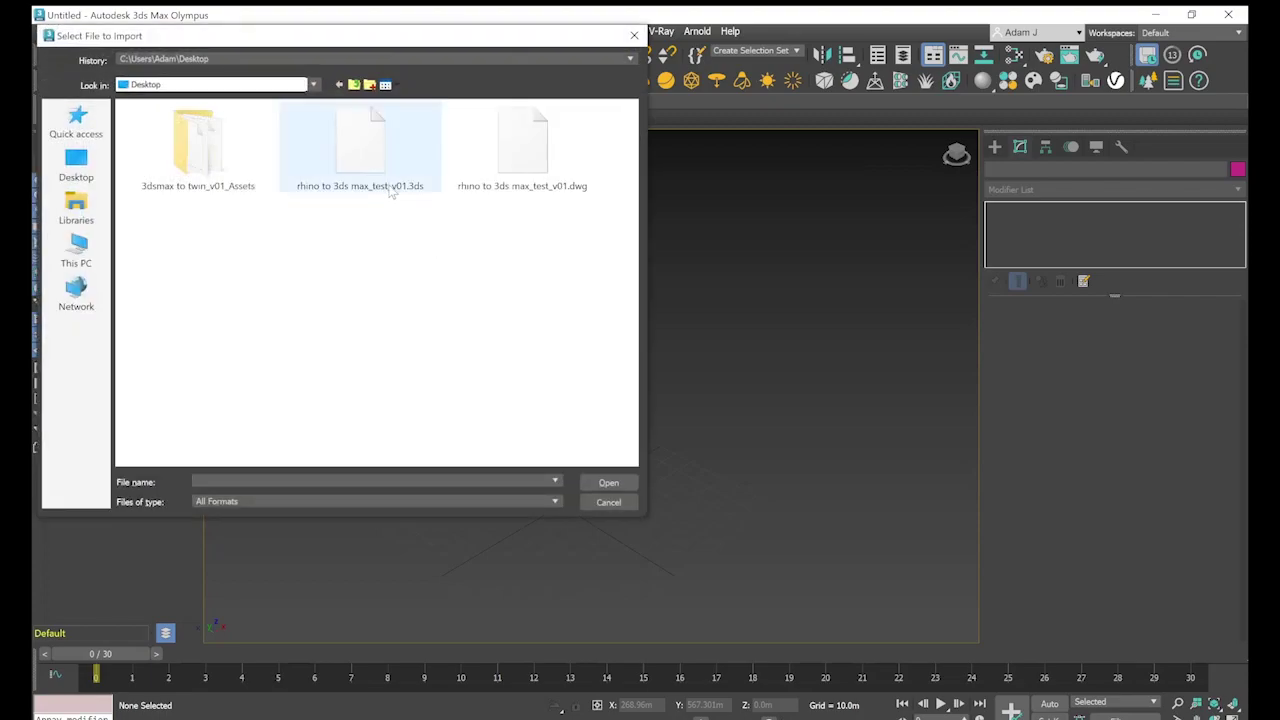
left_click(525, 192)
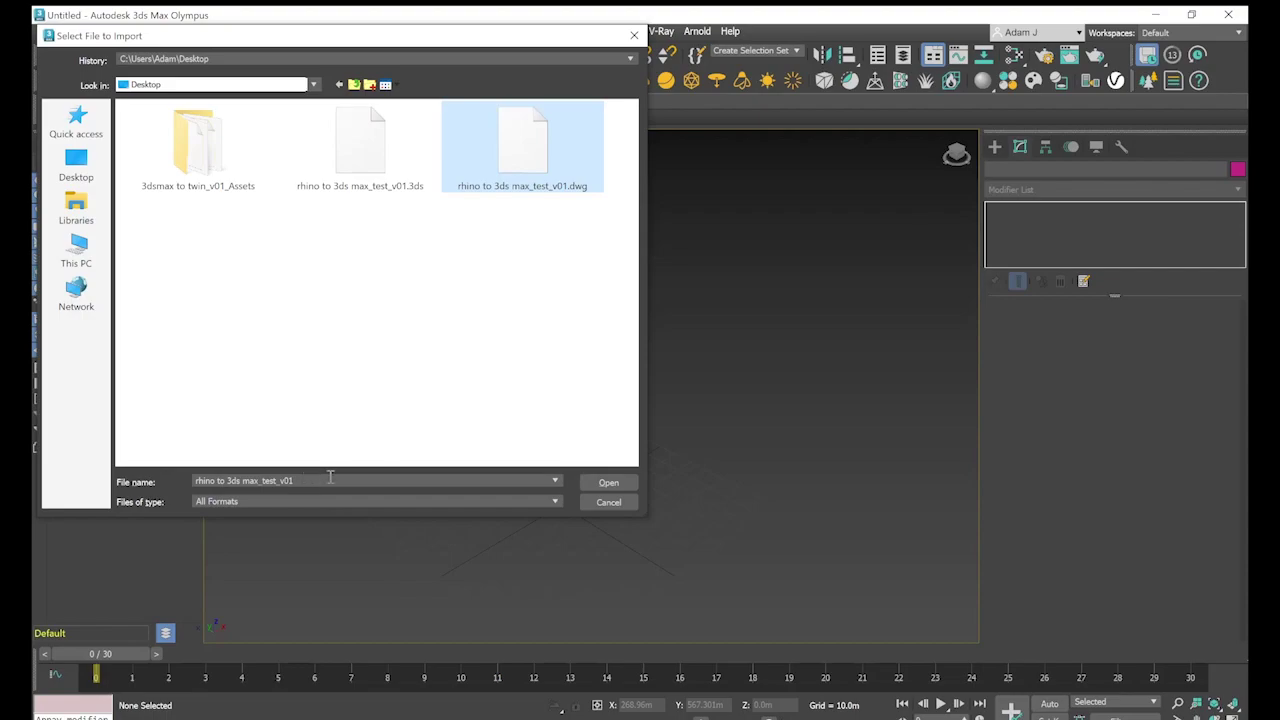
left_click(595, 483)
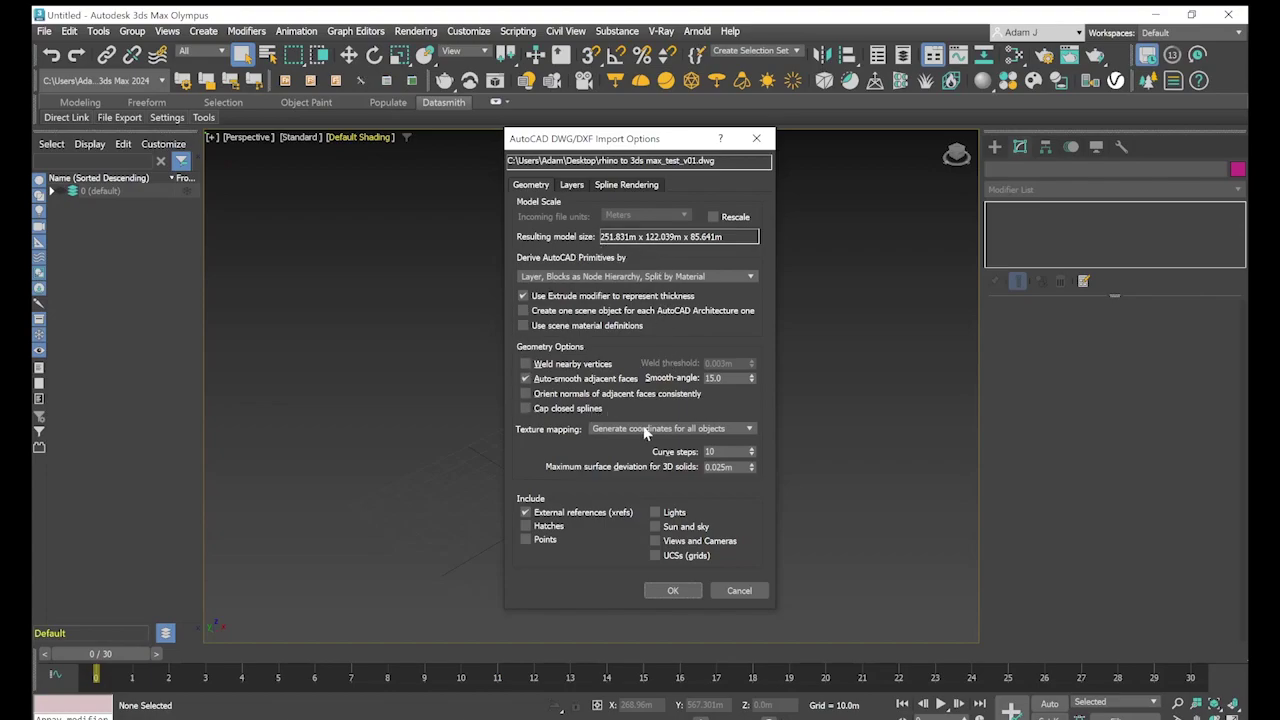
left_click(571, 186)
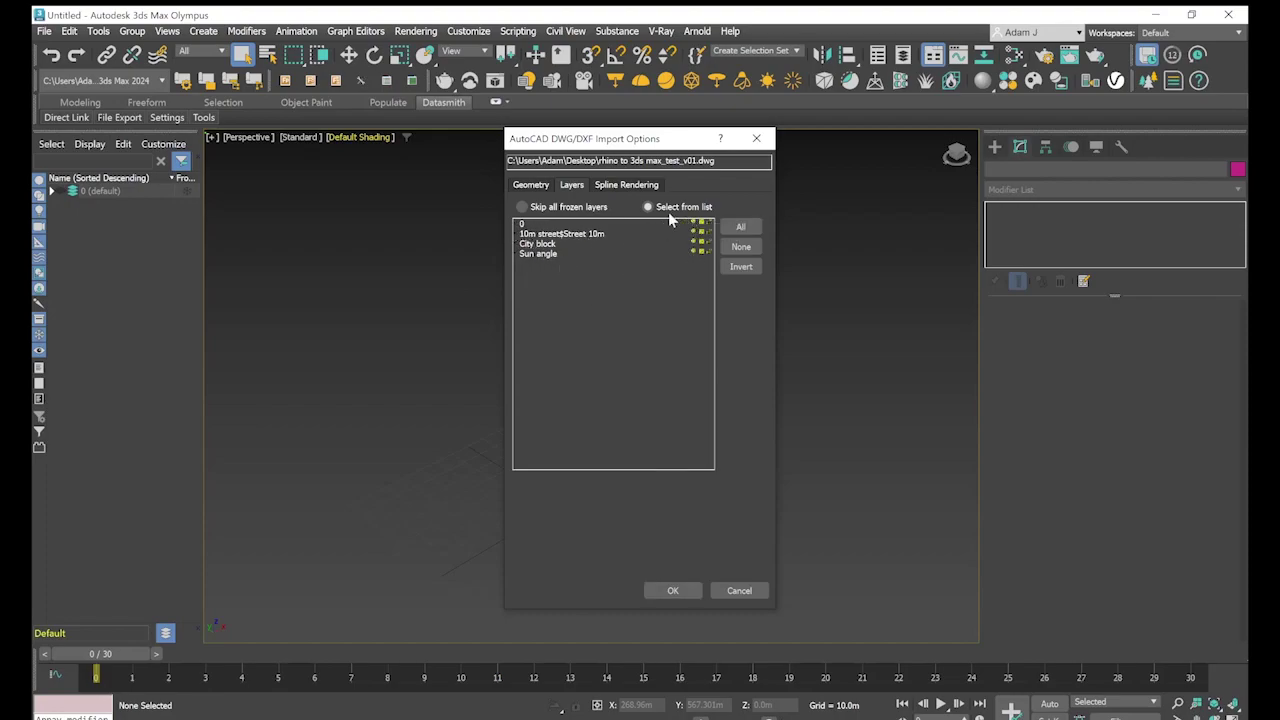
left_click(531, 185)
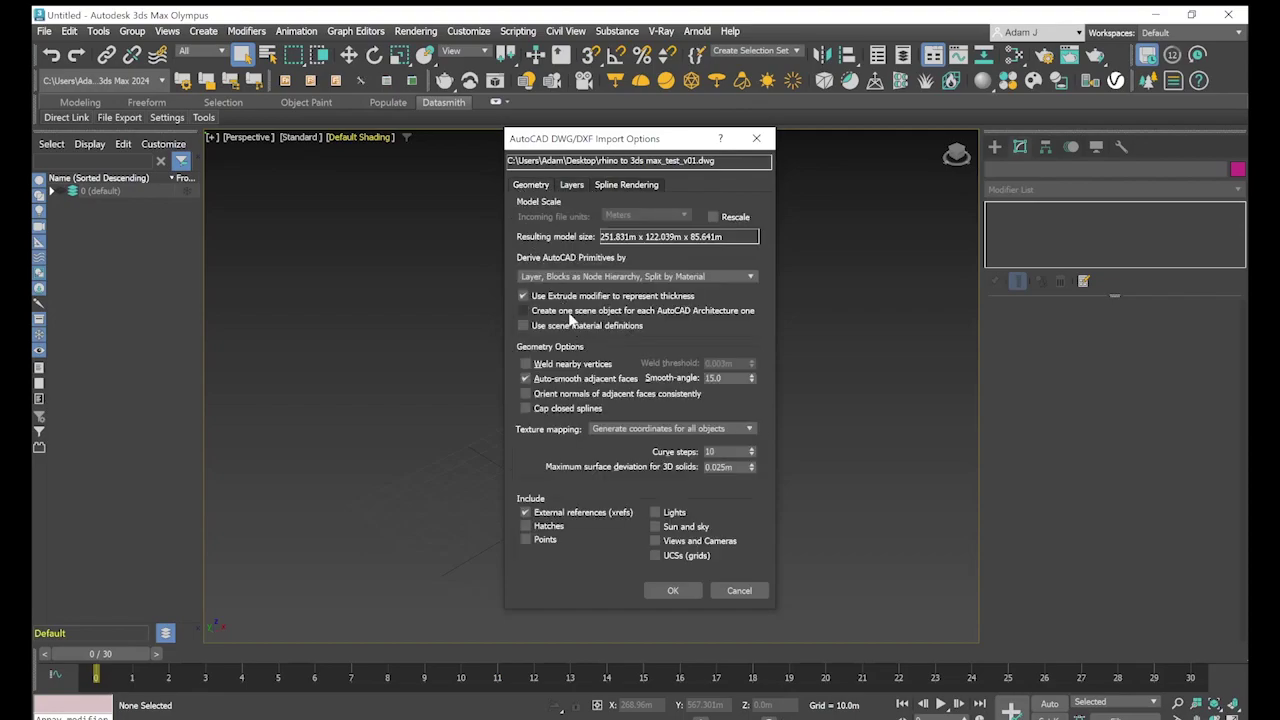
left_click(522, 297)
left_click(752, 277)
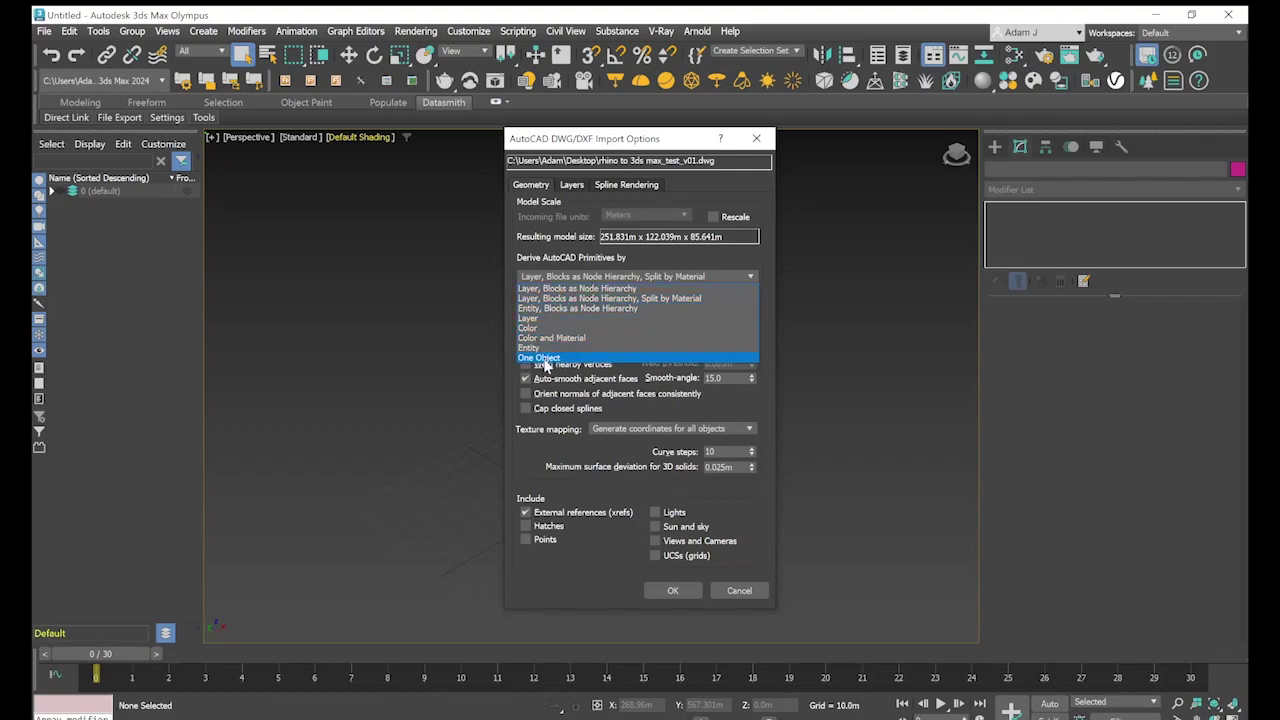
left_click(540, 358)
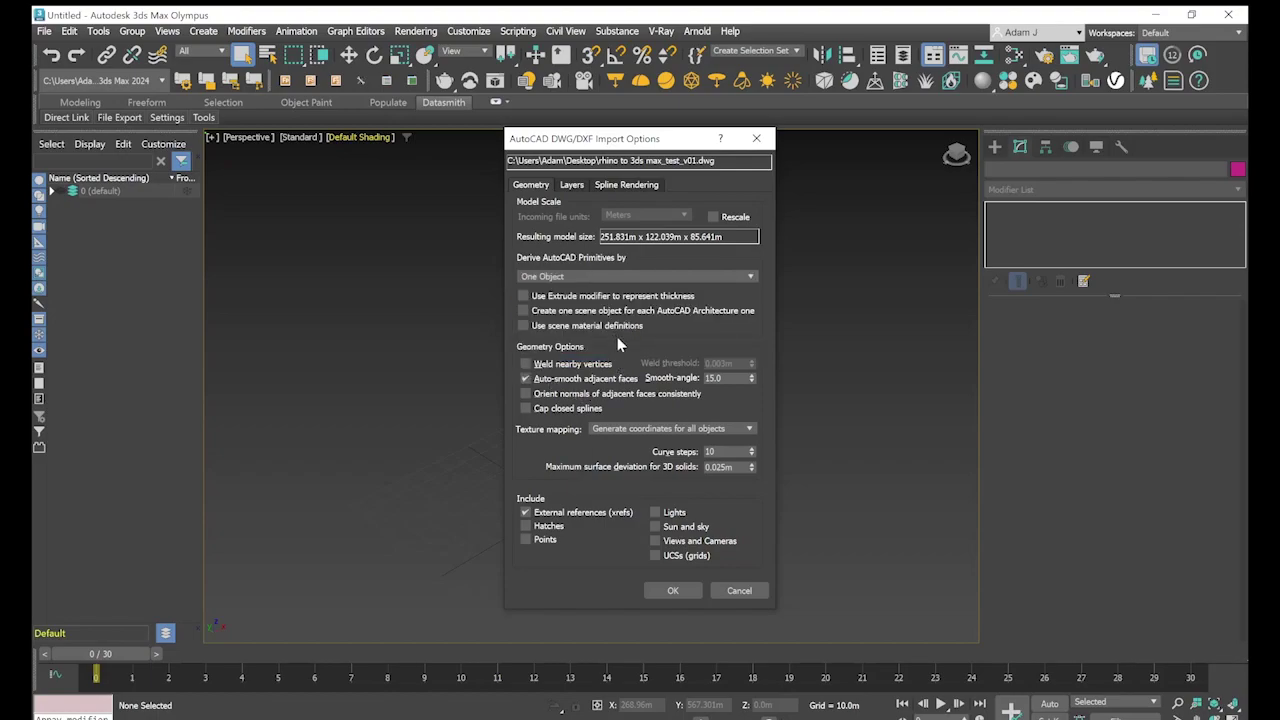
left_click(674, 591)
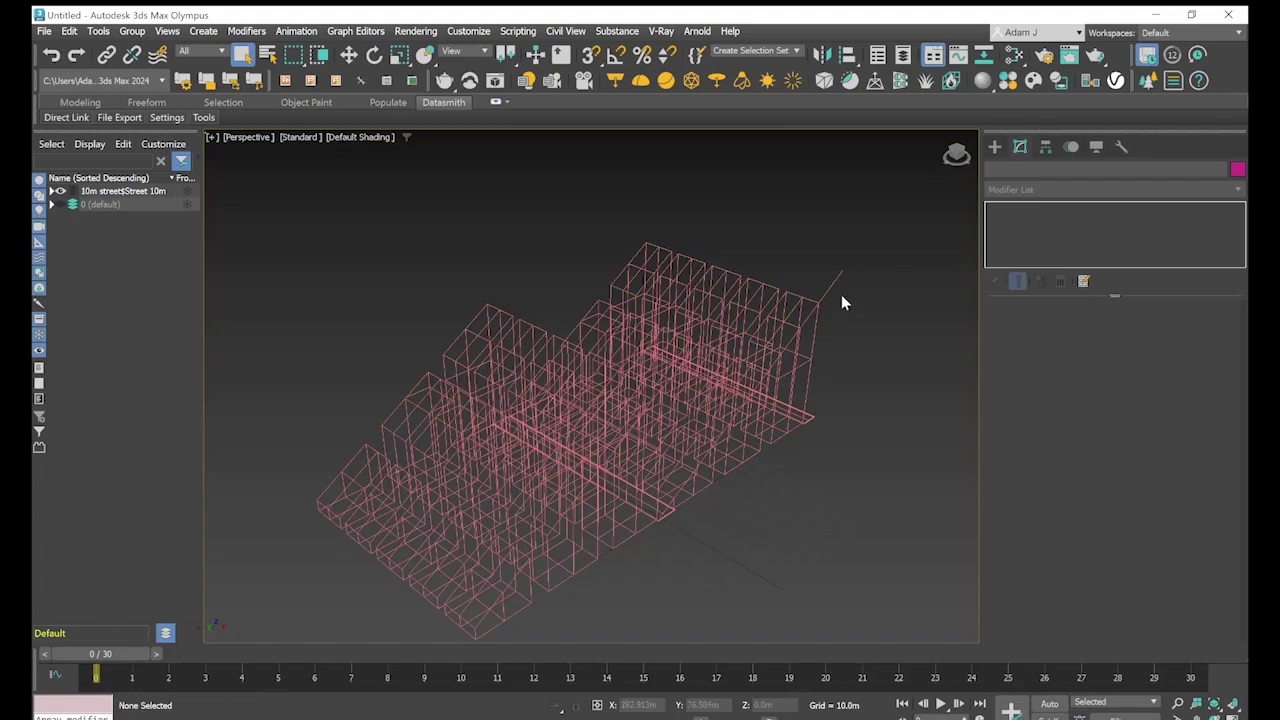
Show the drawing in four viewports, select and inspect the VIZBlock, then clear the selection
left_click(1236, 710)
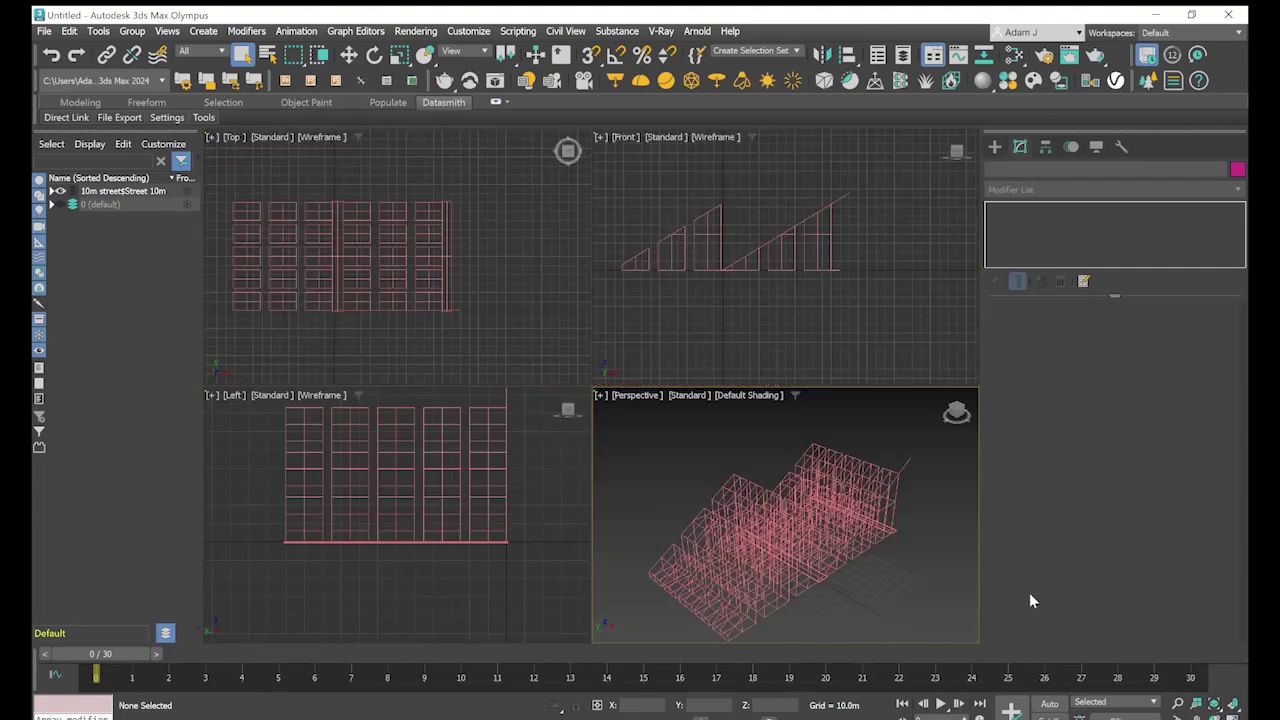
left_click(764, 484)
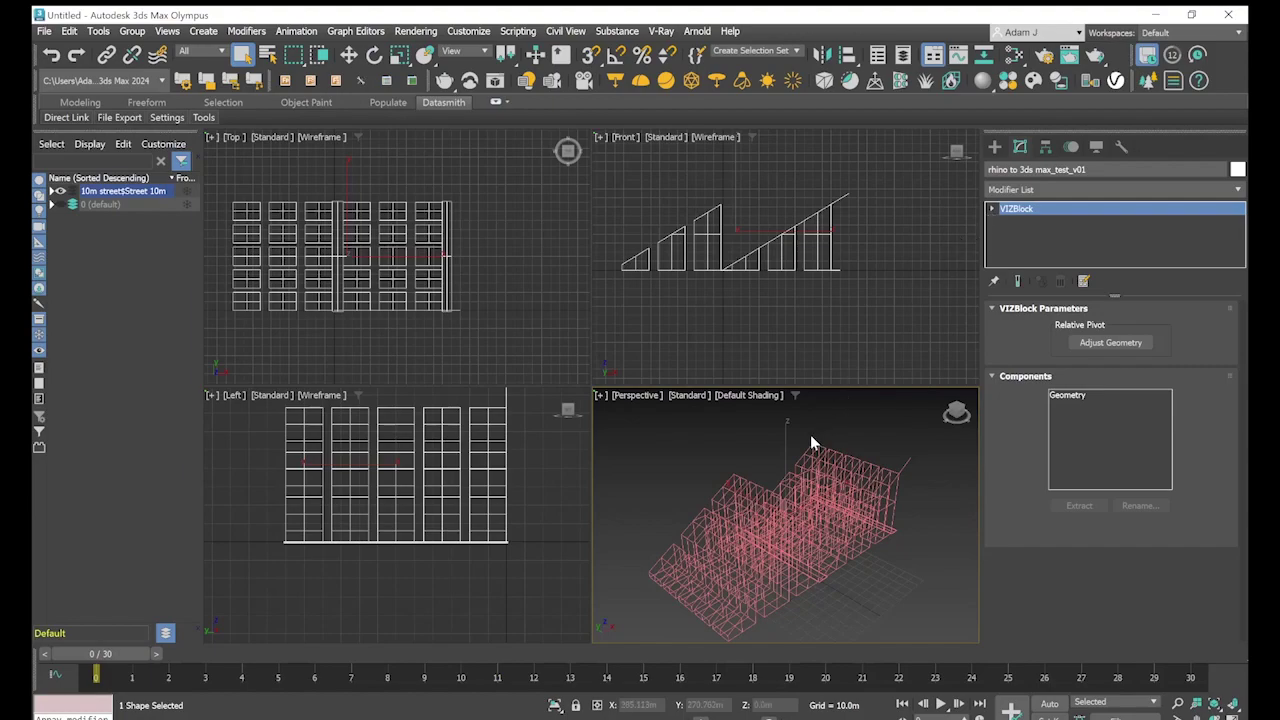
left_click(52, 191)
left_click(52, 191)
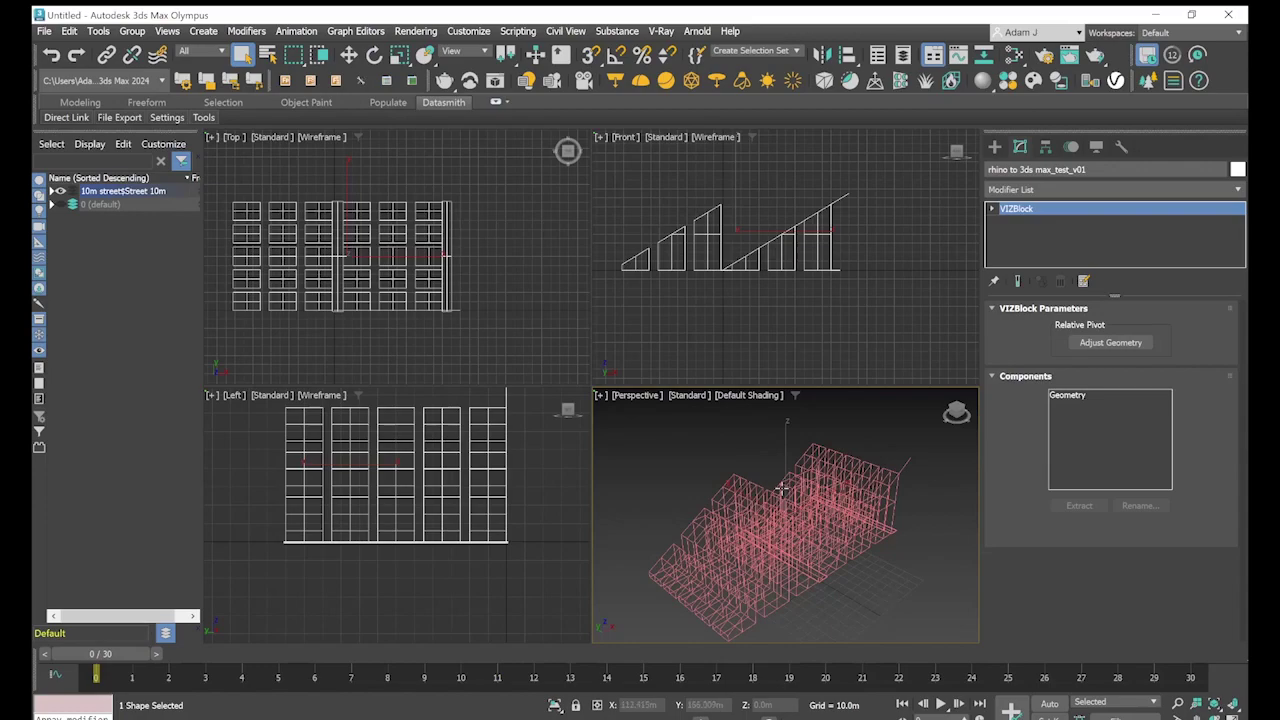
left_click(693, 441)
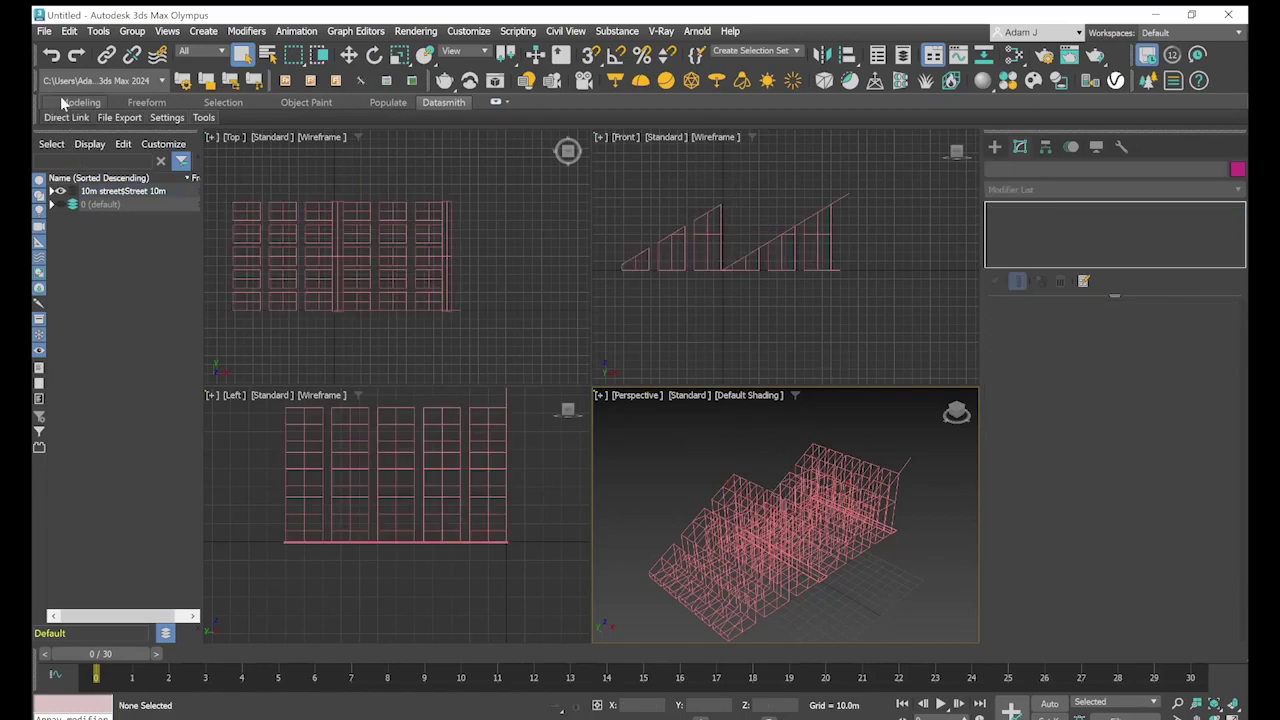
Hide the 10m street$Street 10m layer and choose the same .dwg drawing to import again
left_click(58, 192)
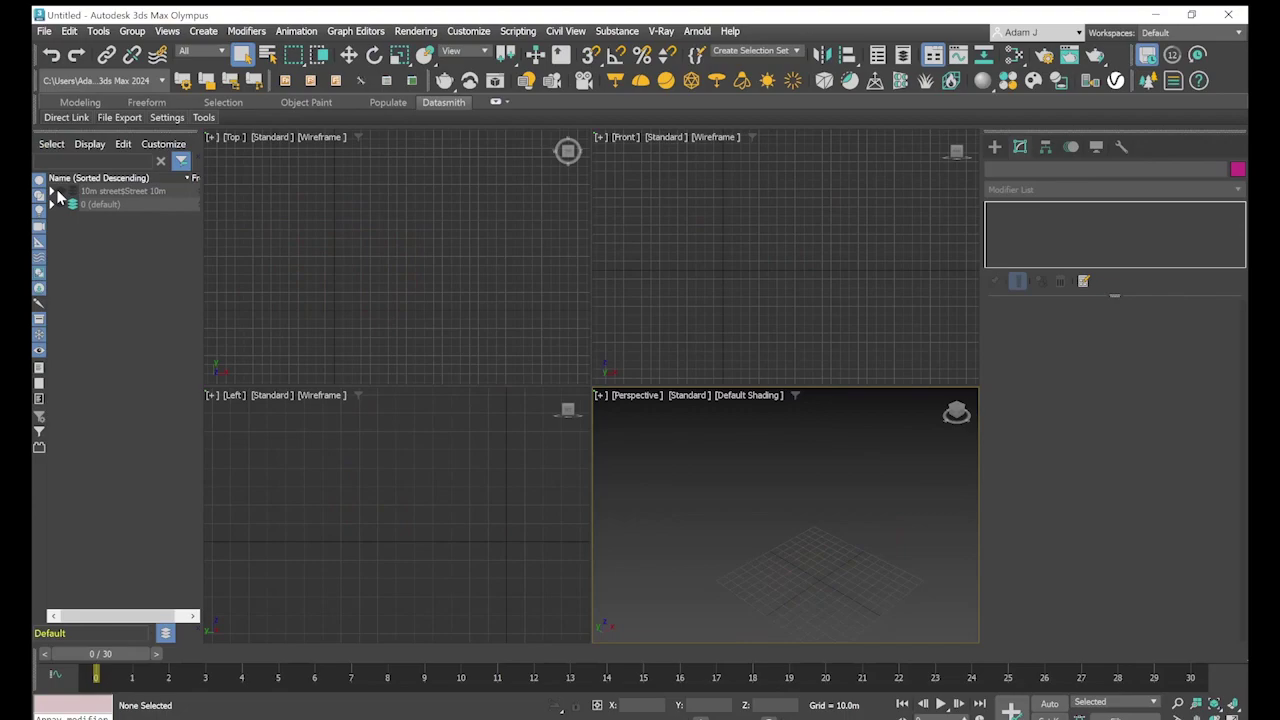
left_click(44, 31)
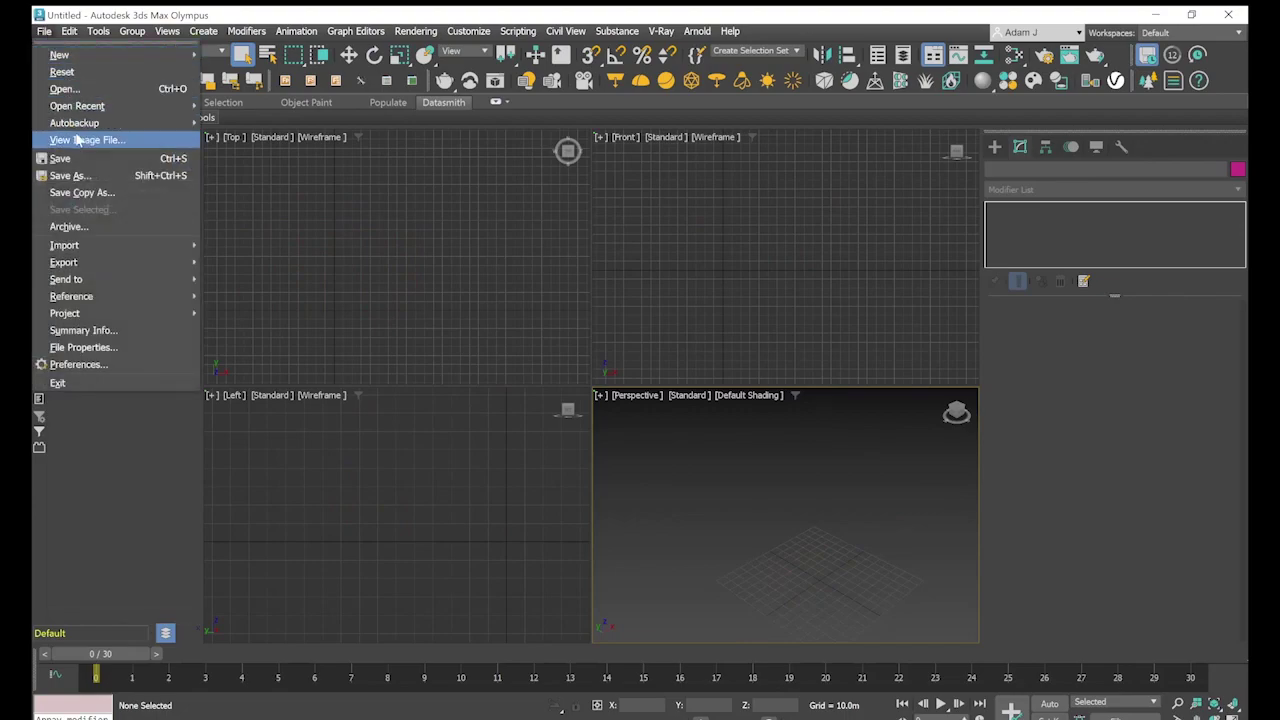
mouse_move(135, 245)
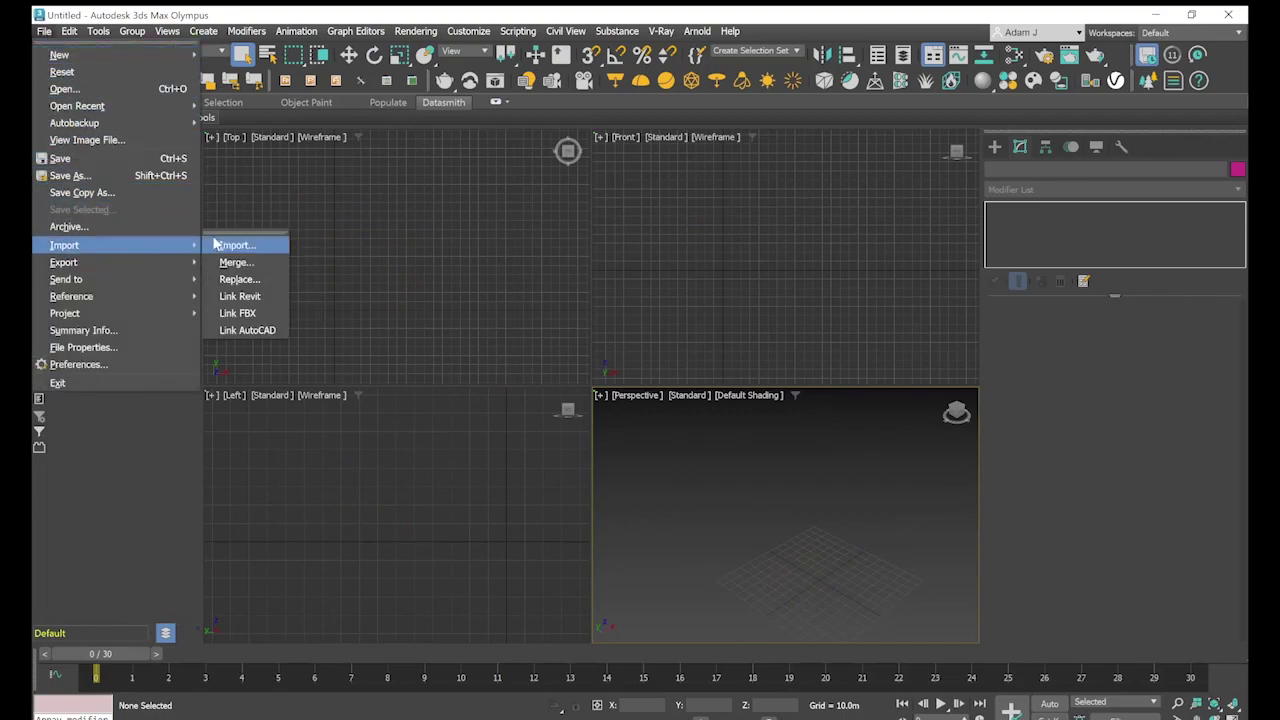
left_click(242, 246)
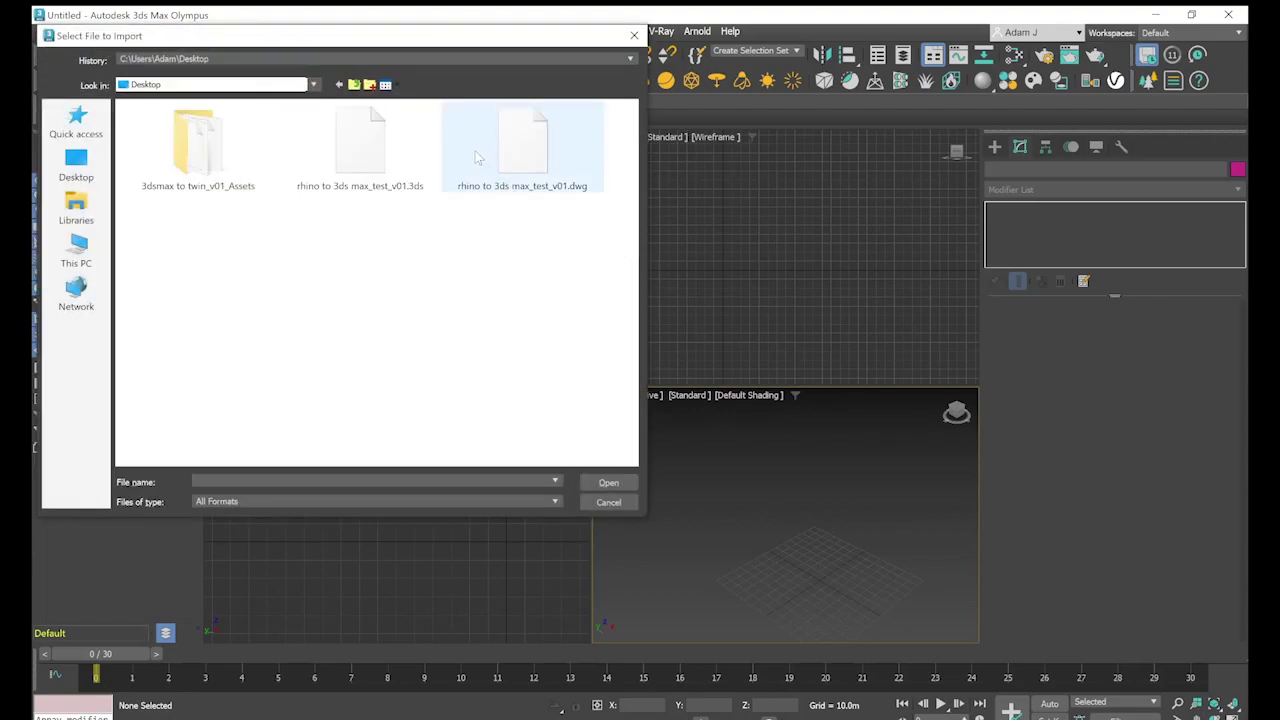
left_click(500, 158)
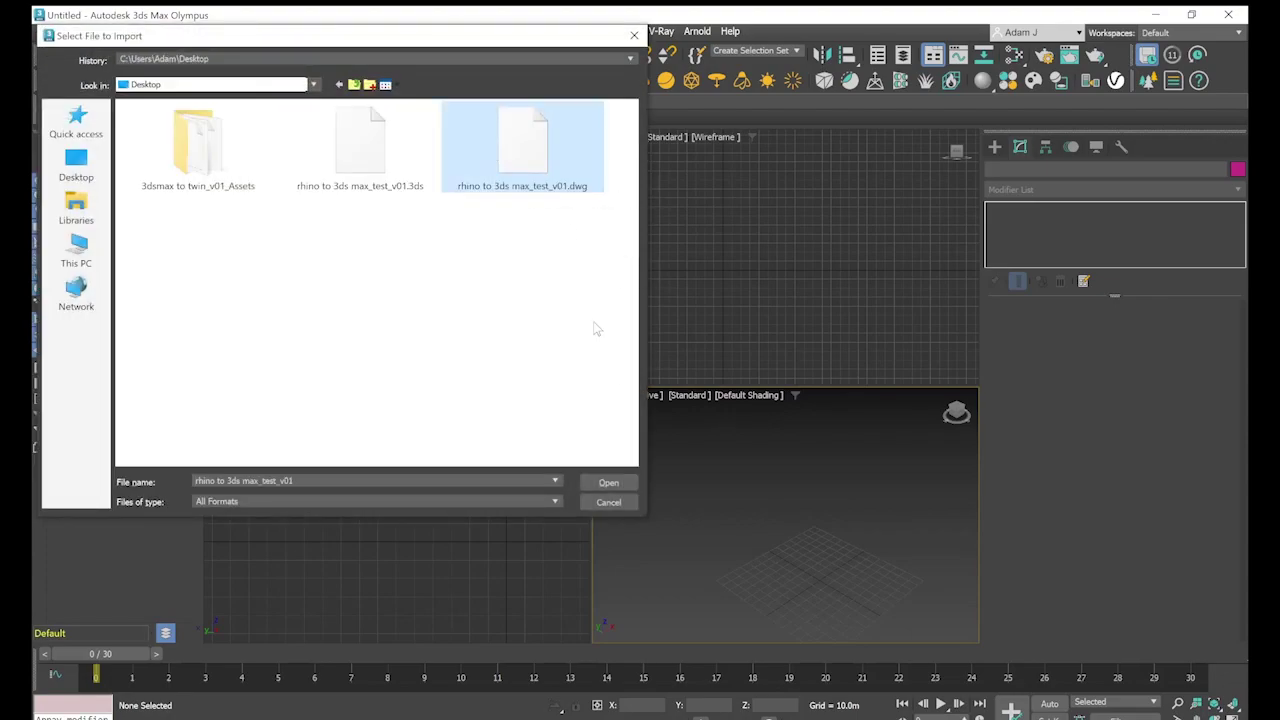
left_click(609, 483)
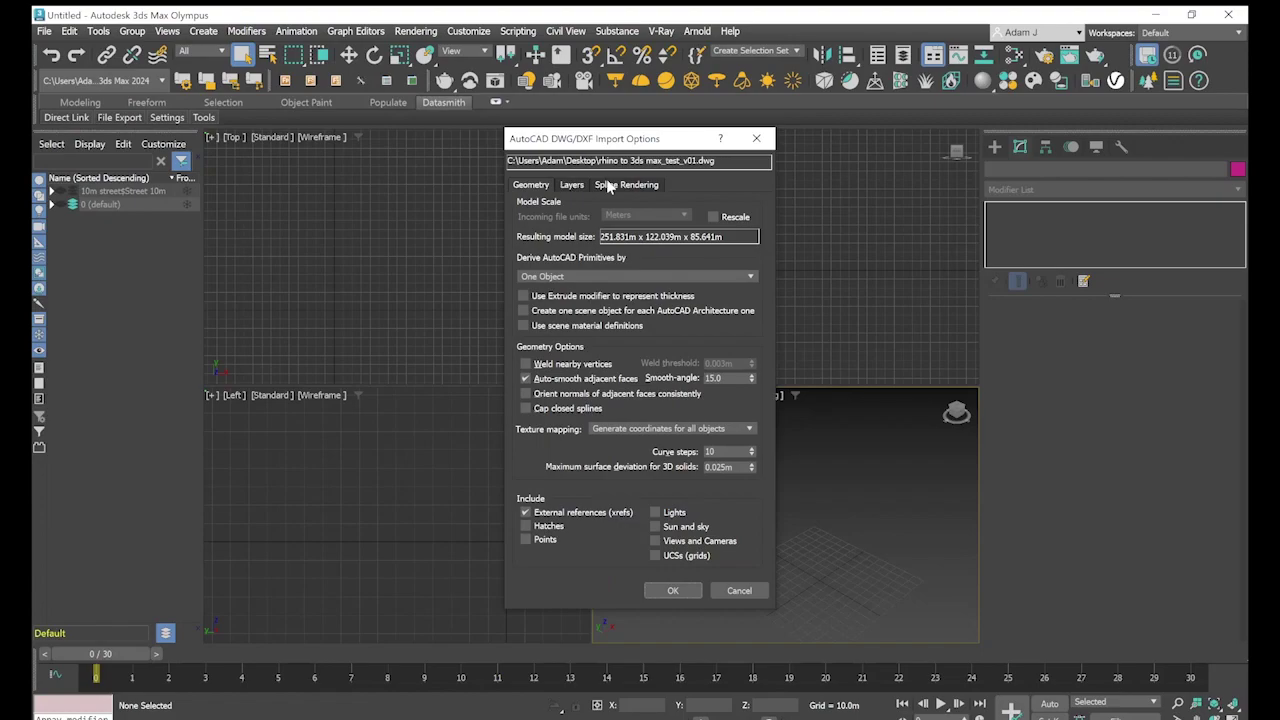
Set Derive AutoCAD Primitives by to Layer and confirm the import
left_click(749, 276)
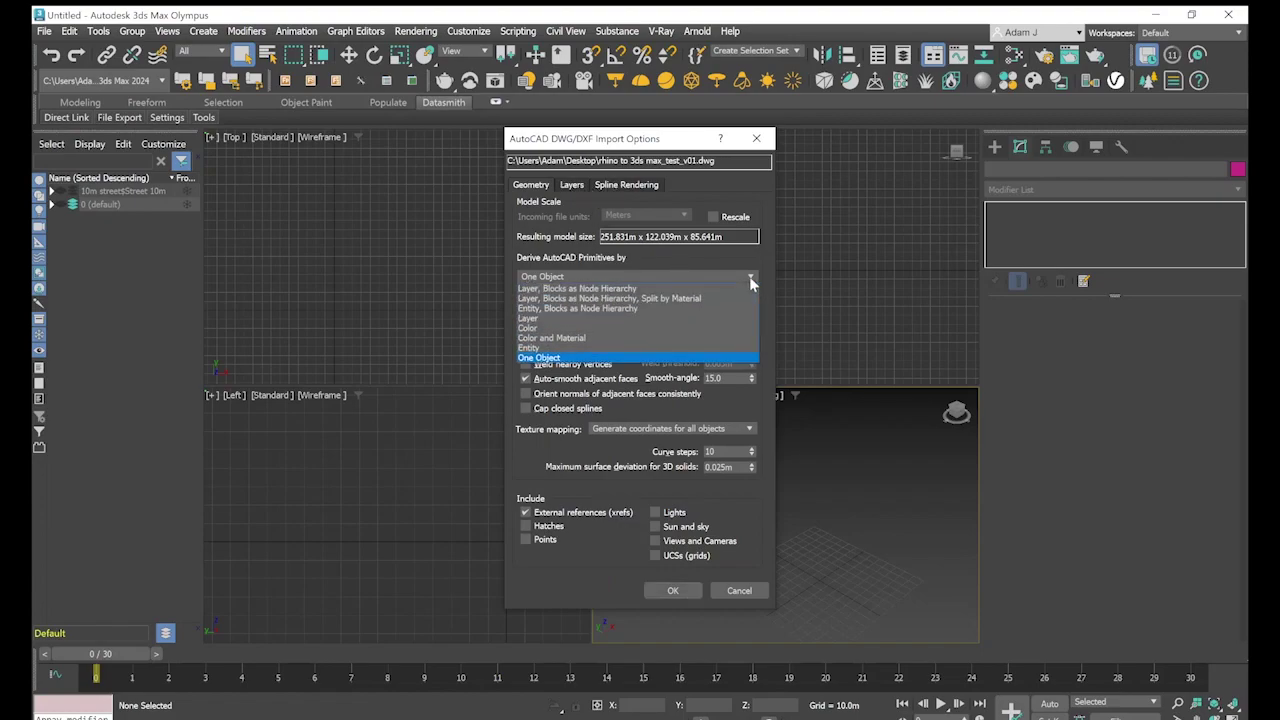
left_click(603, 318)
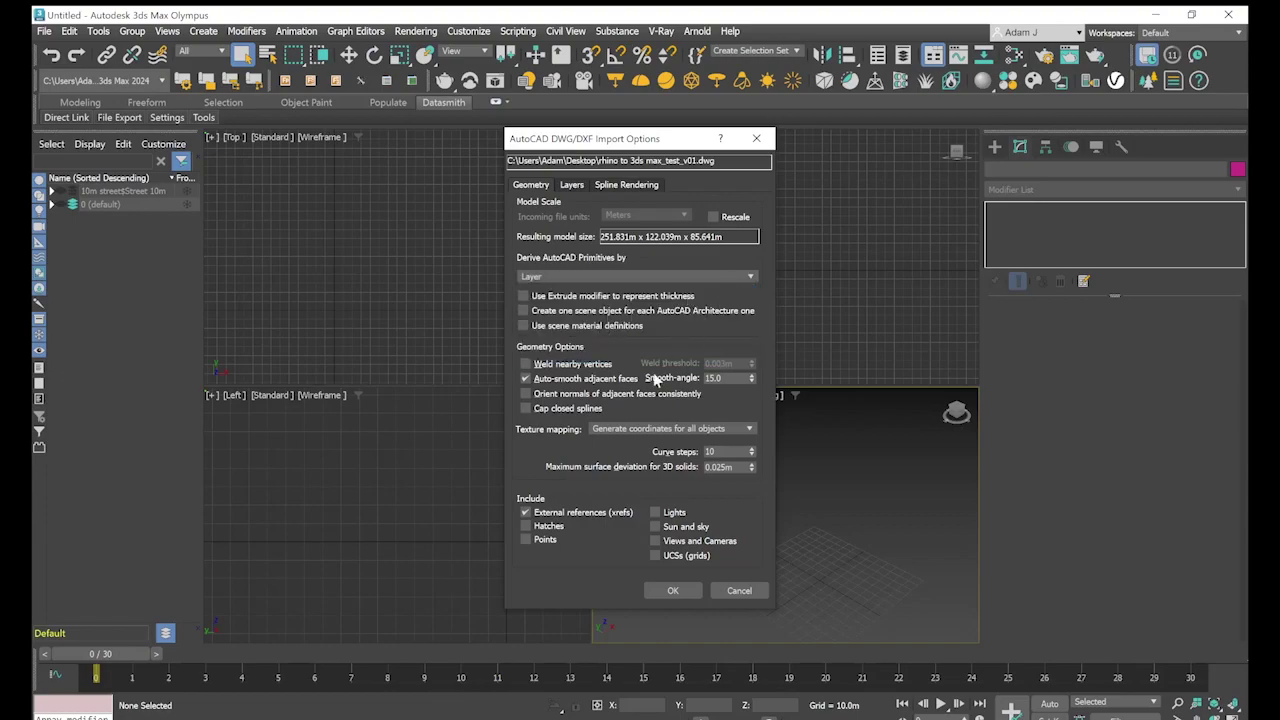
left_click(686, 594)
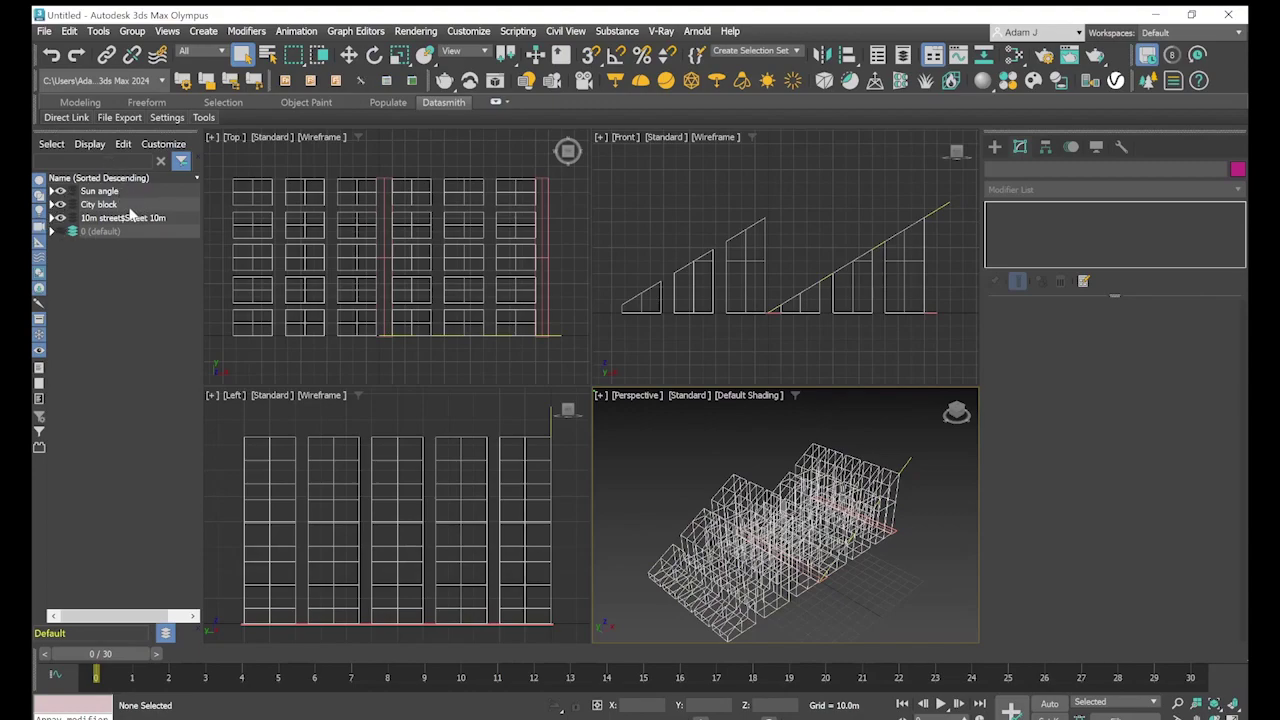
Hide the Sun angle and City block layers, keeping only the 10m street geometry visible and selected
left_click(60, 191)
left_click(60, 205)
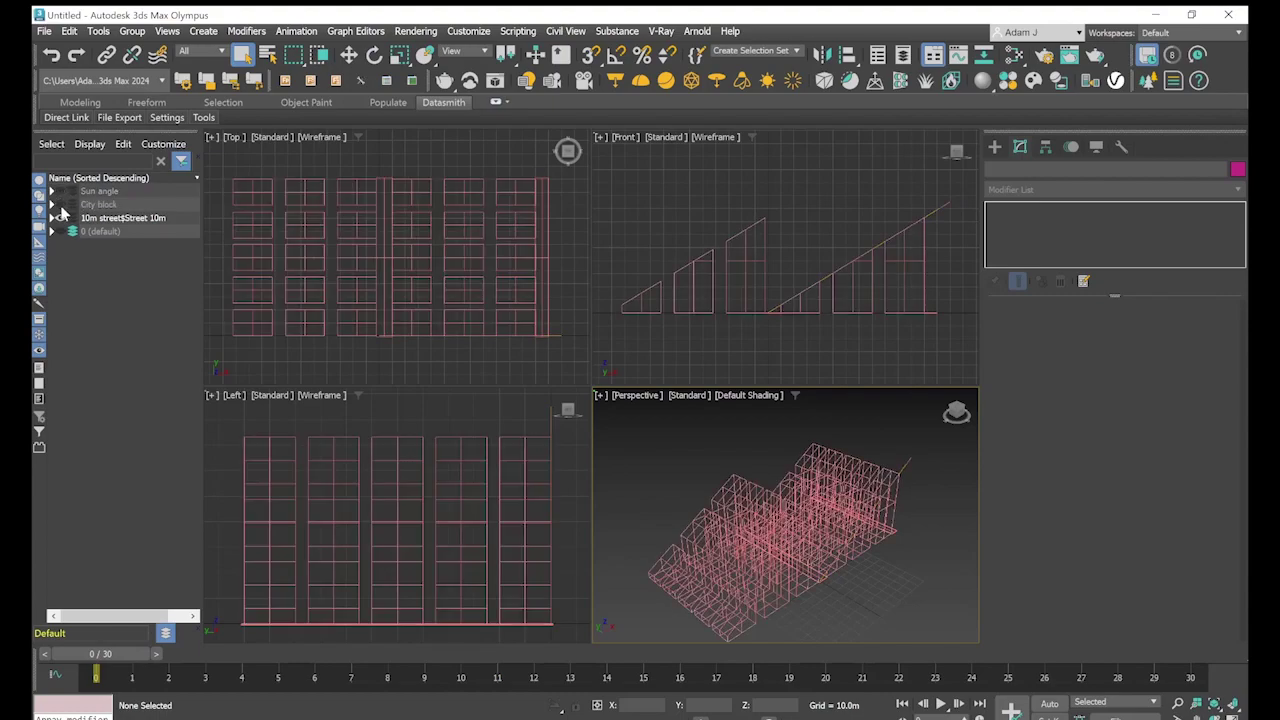
left_click(60, 218)
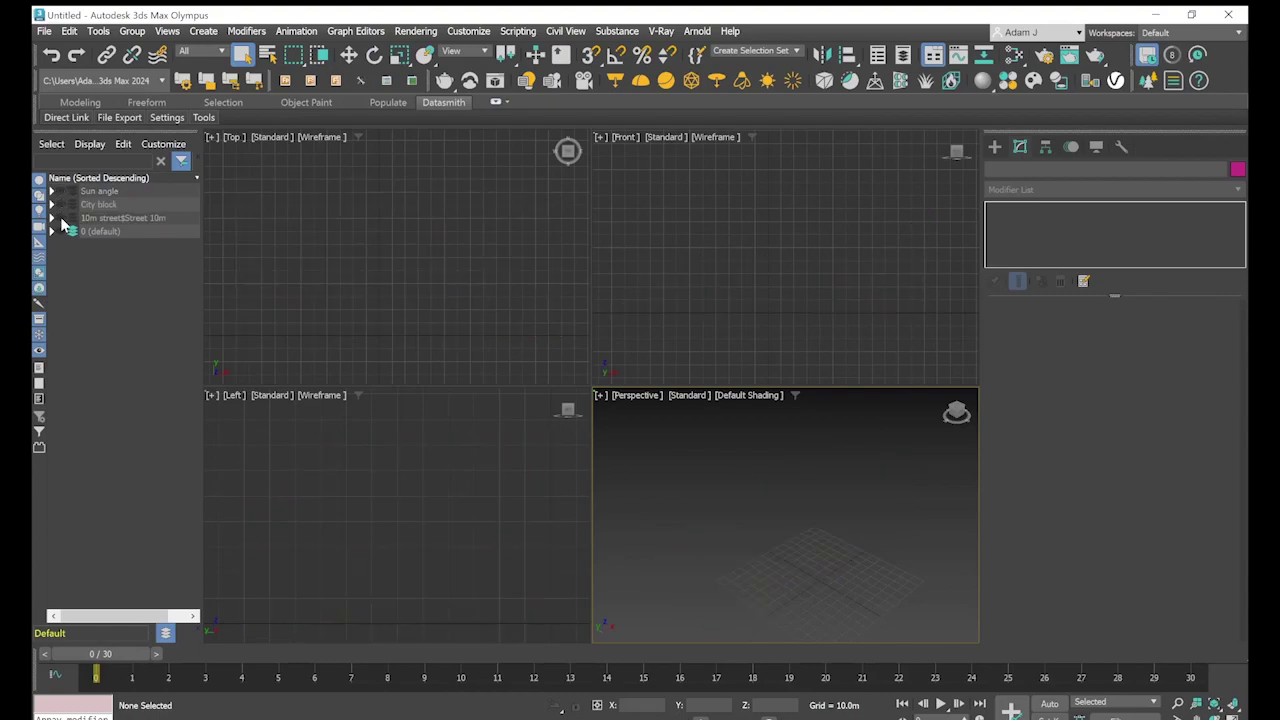
left_click(60, 218)
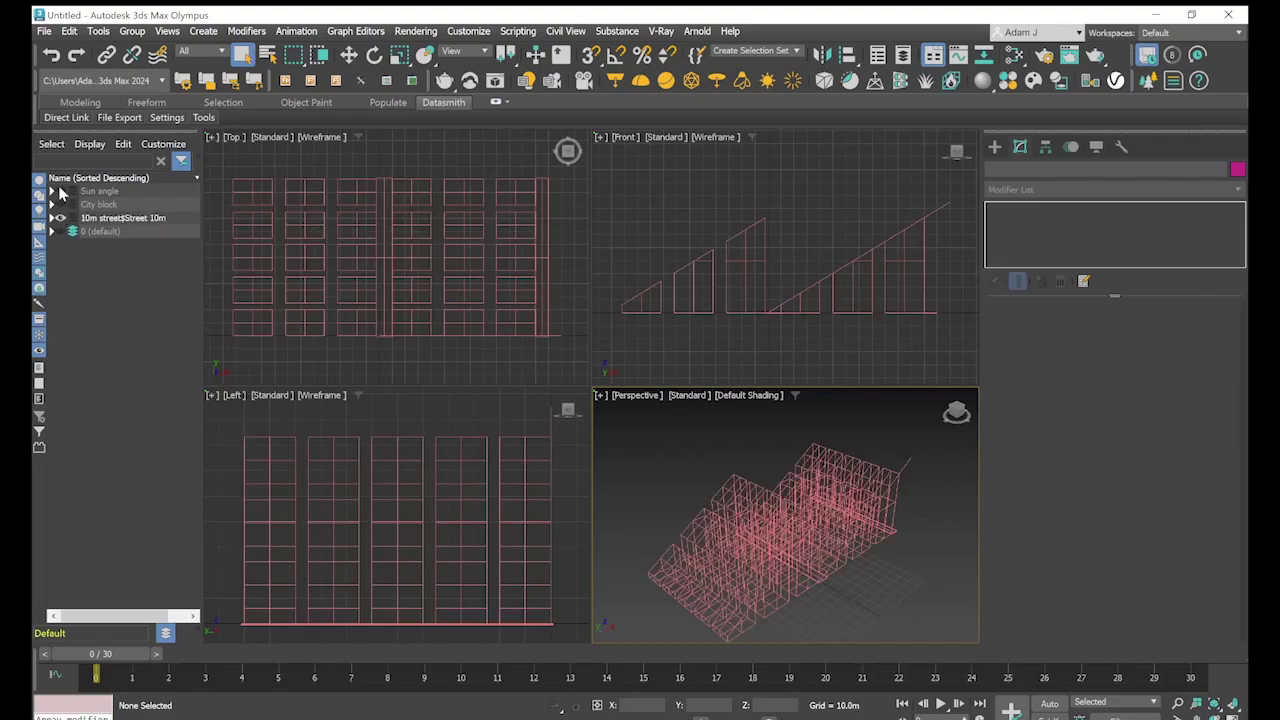
left_click(855, 488)
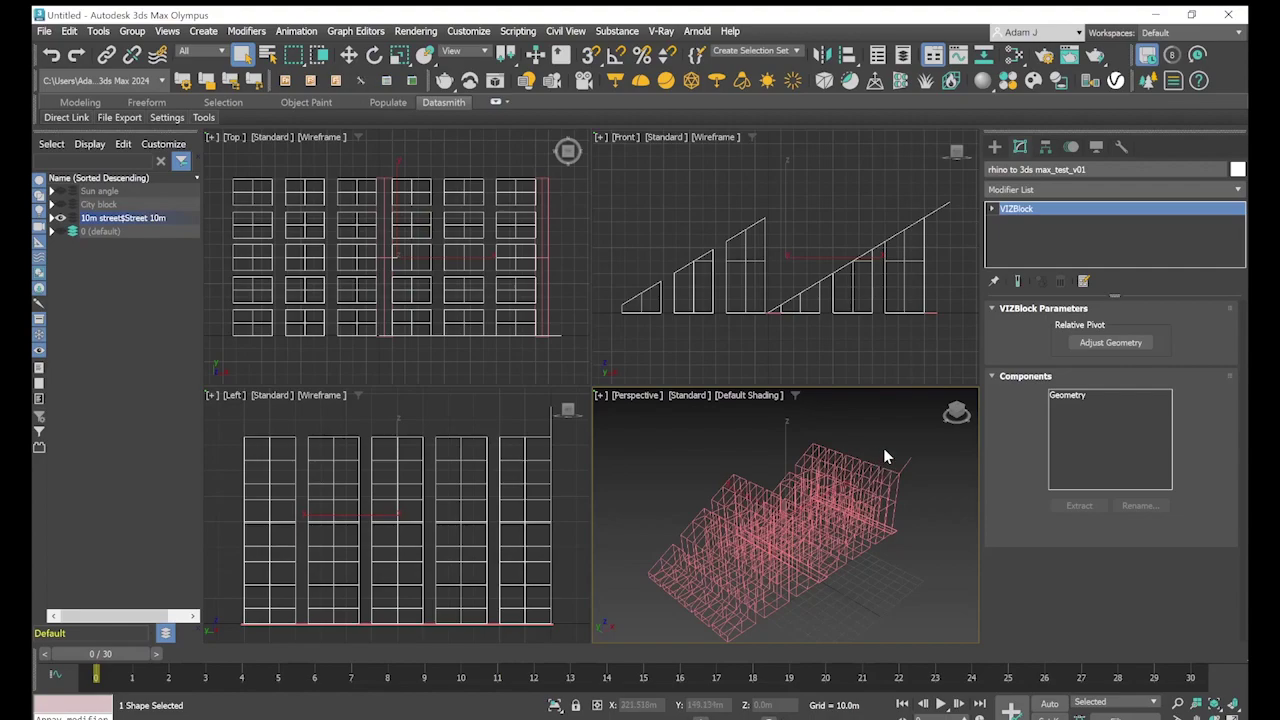
Show City block and Sun angle, and hide the 10m street$Street 10m layer
left_click(58, 204)
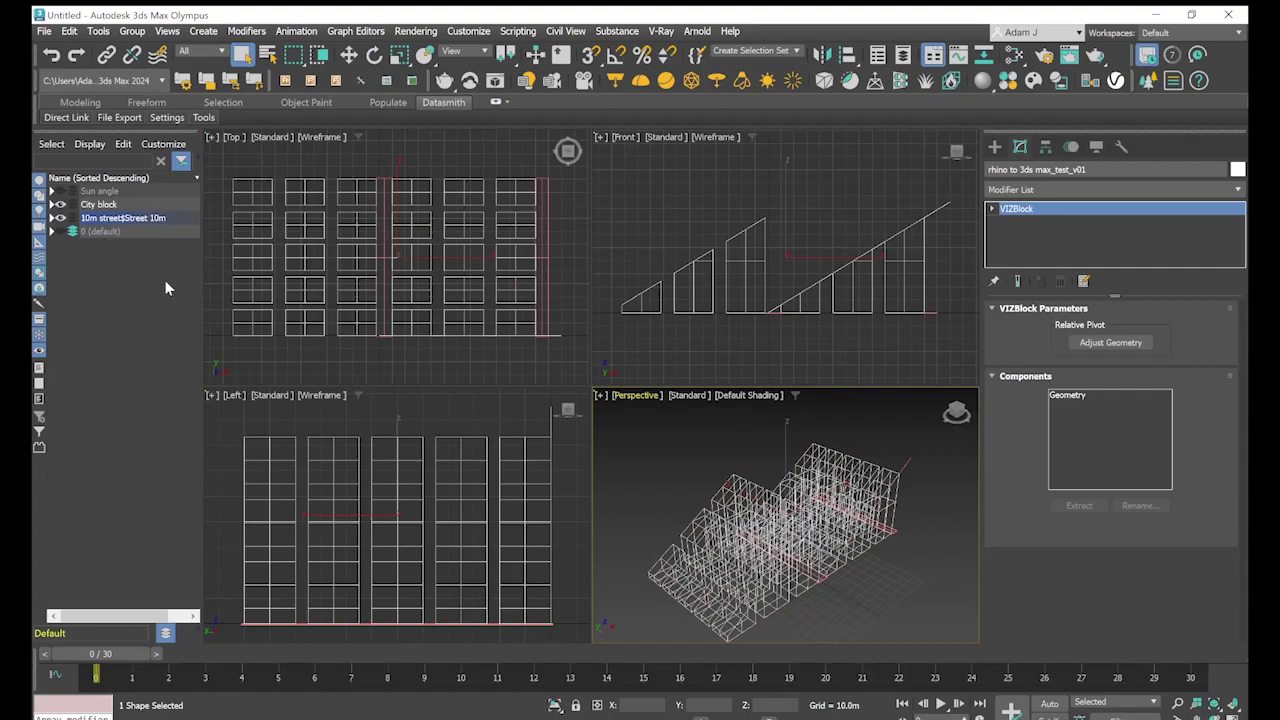
left_click(58, 218)
left_click(60, 191)
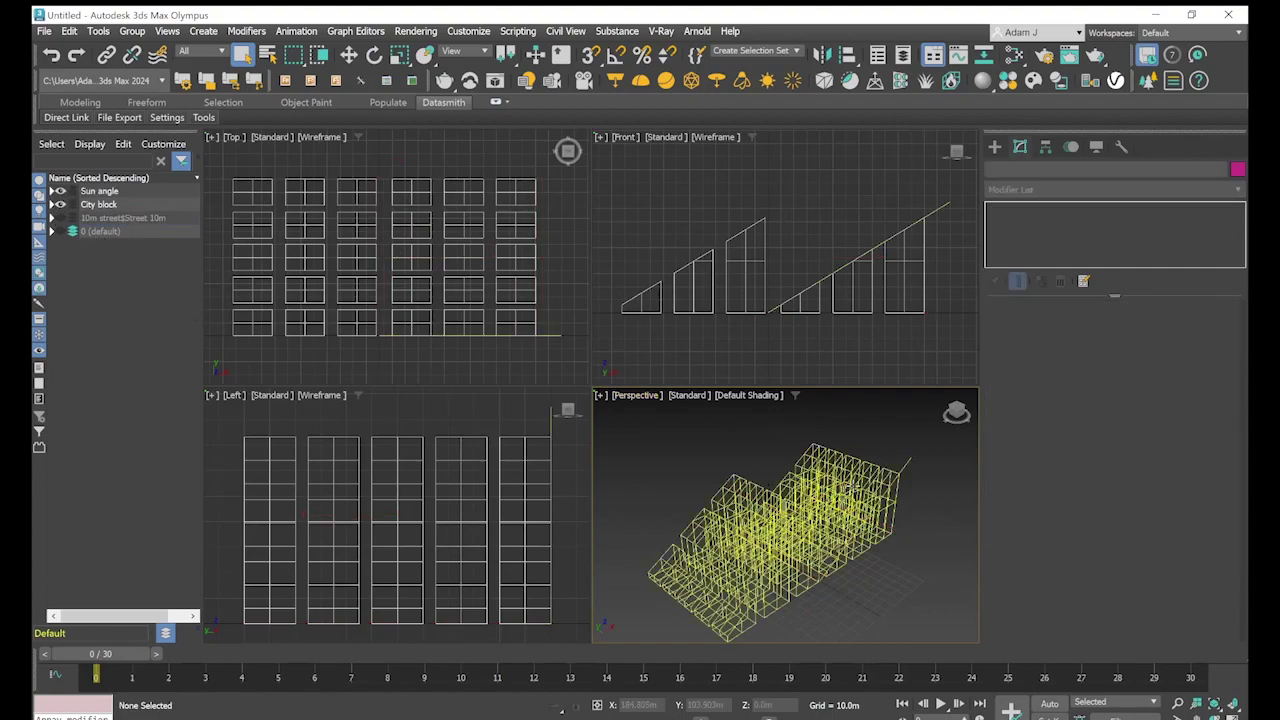